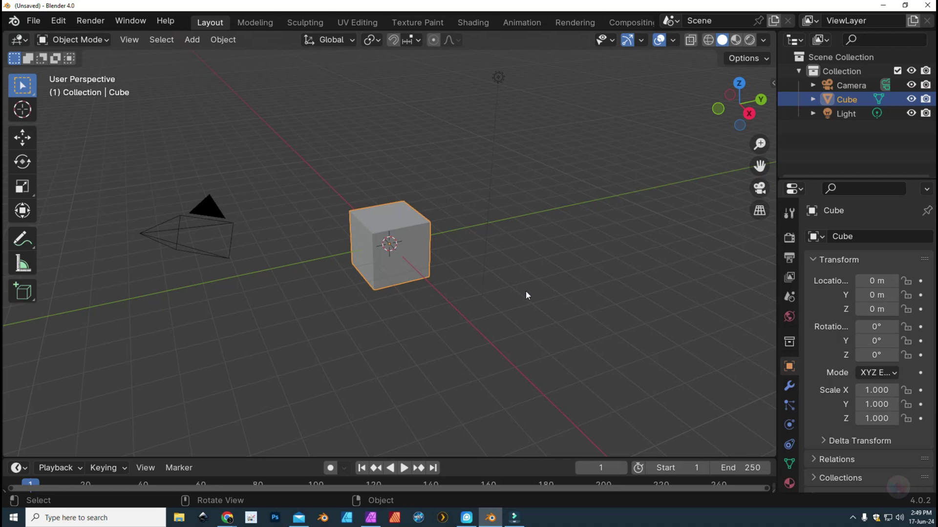
- Delete the front top corner vertex of the default cube in Edit Mode, opening it into a three-sided room corner
{"action": "key", "text": "KP_6"}
{"action": "key", "text": "KP_6"}
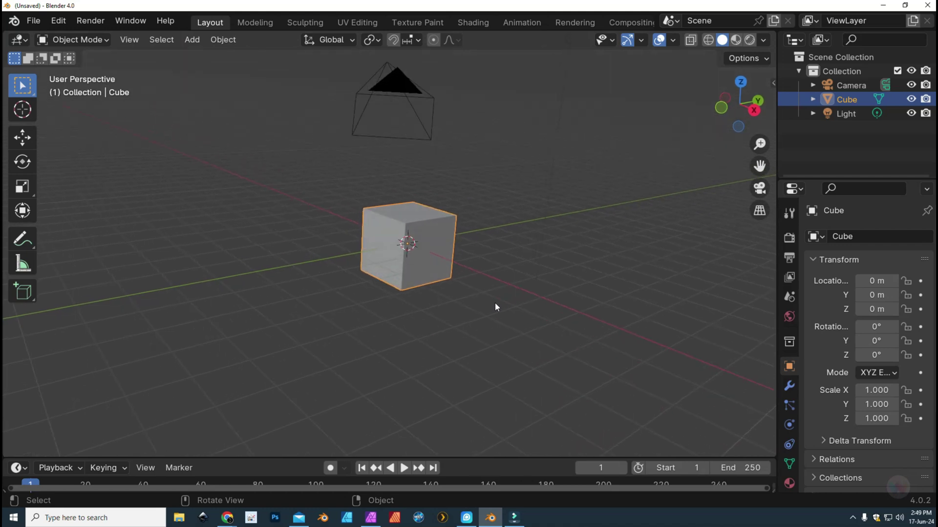
{"action": "scroll", "coordinate": [495, 303], "scroll_direction": "up", "scroll_amount": 4}
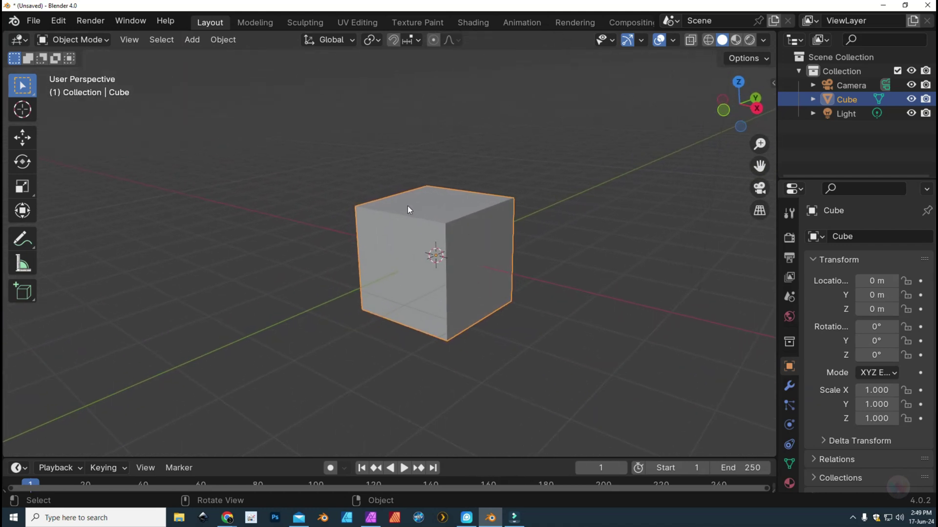
{"action": "left_click", "coordinate": [103, 41]}
{"action": "left_click", "coordinate": [97, 70]}
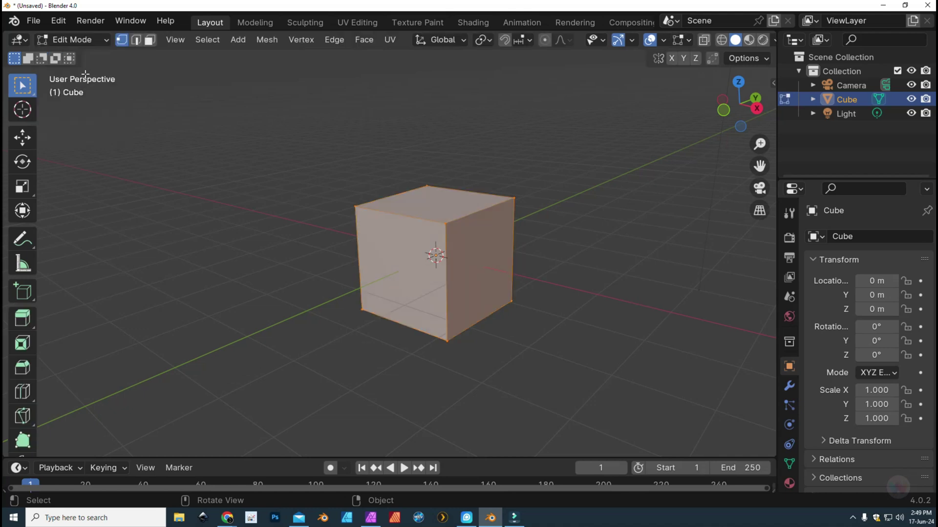
{"action": "left_click", "coordinate": [449, 227]}
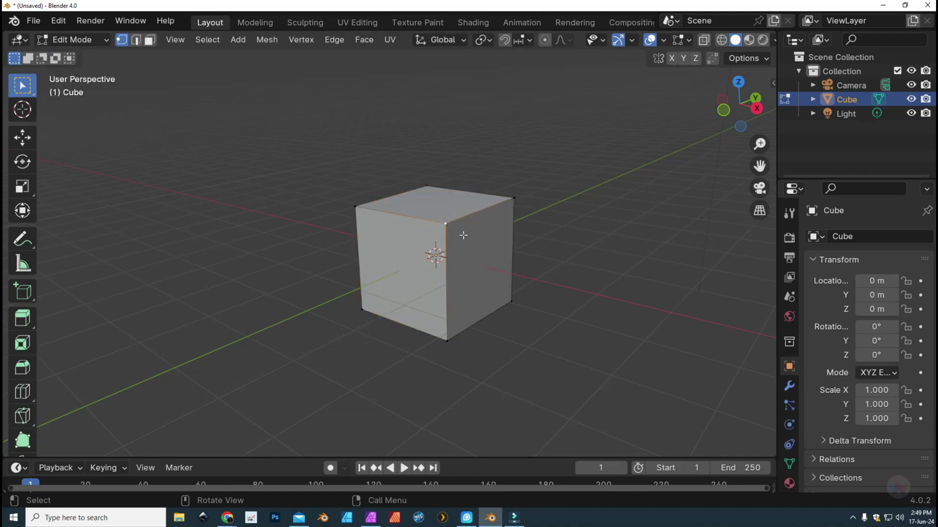
{"action": "key", "text": "x"}
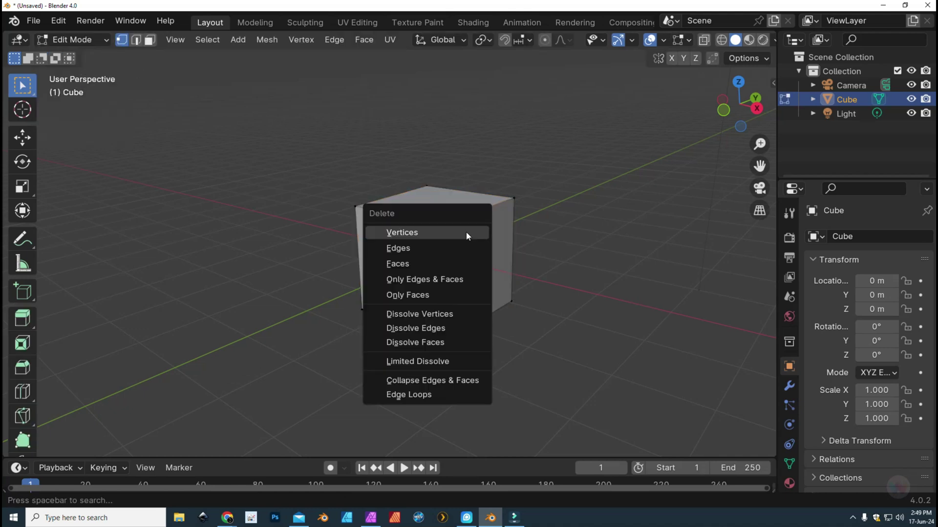
{"action": "left_click", "coordinate": [413, 237]}
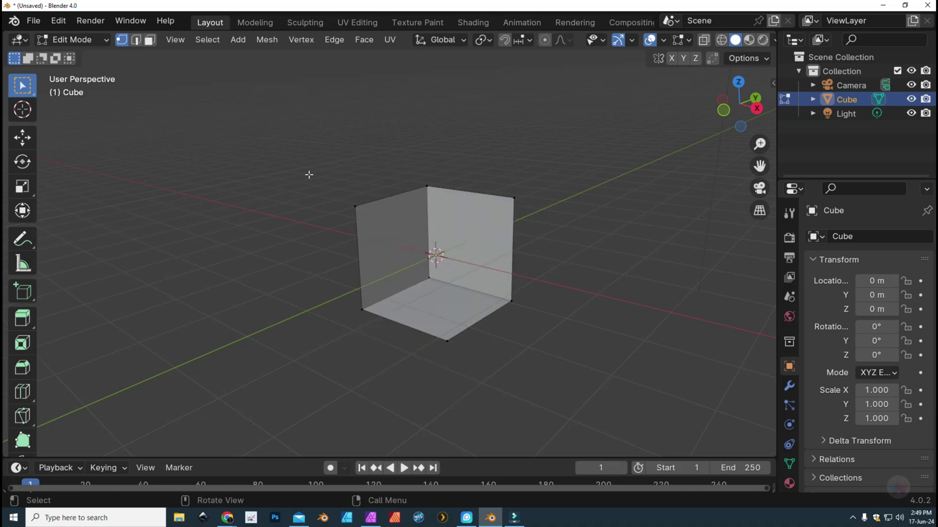
- Add a new cube mesh in Object Mode and scale it uniformly to about -0.2 inside the room corner
{"action": "left_click", "coordinate": [98, 38]}
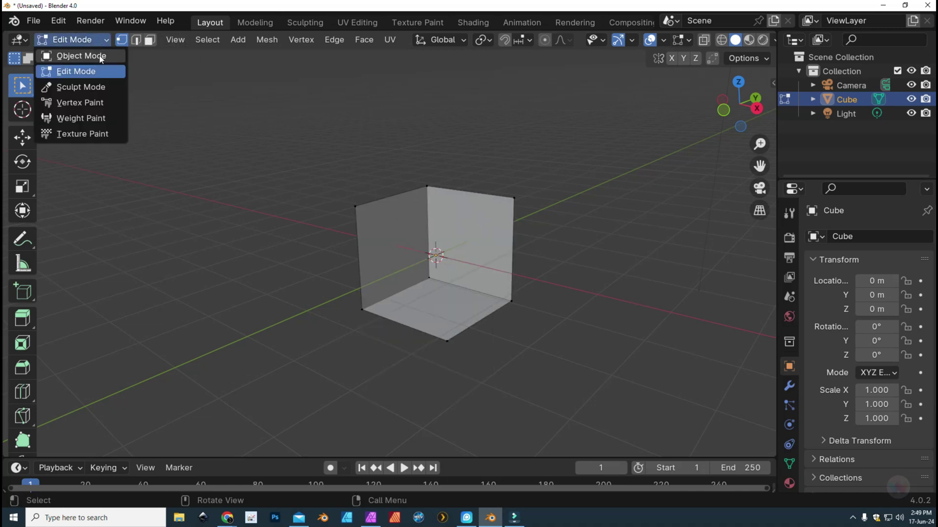
{"action": "left_click", "coordinate": [93, 55]}
{"action": "left_click", "coordinate": [227, 42]}
{"action": "mouse_move", "coordinate": [192, 39]}
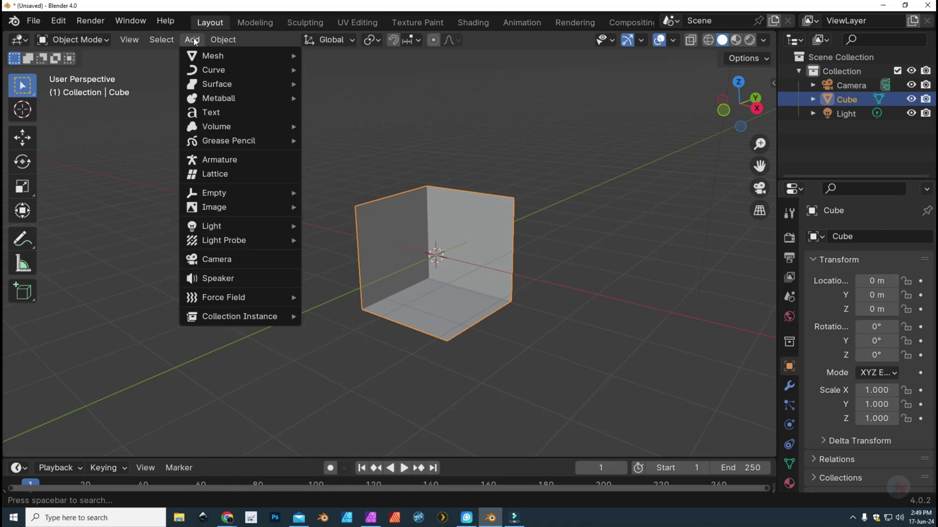
{"action": "mouse_move", "coordinate": [222, 58]}
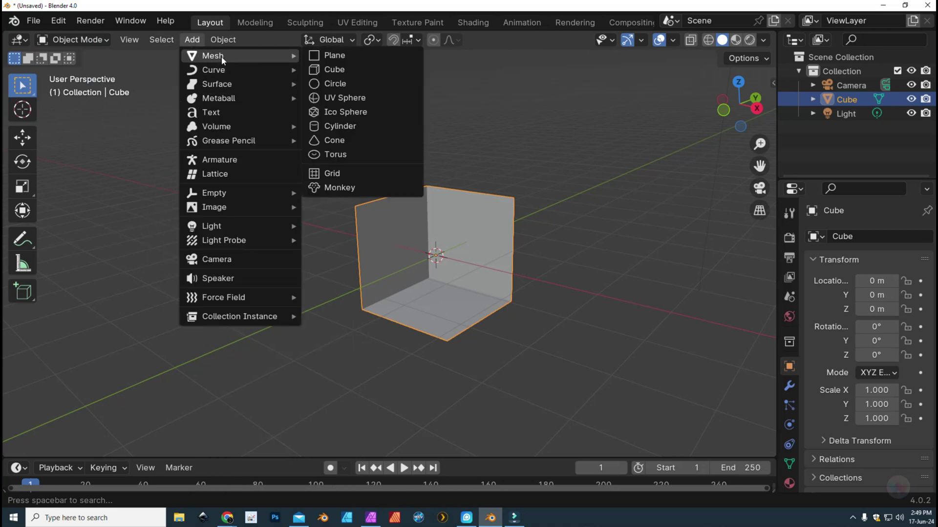
{"action": "left_click", "coordinate": [357, 69]}
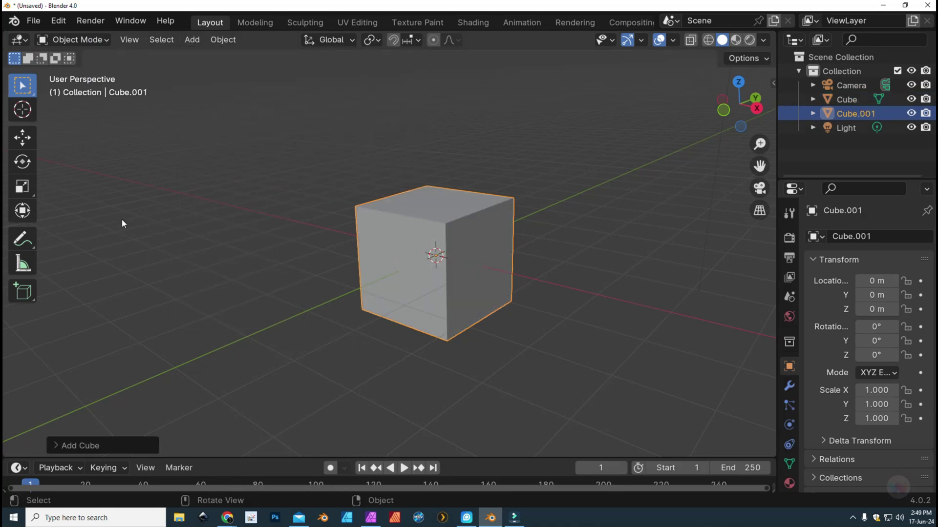
{"action": "key", "text": "s"}
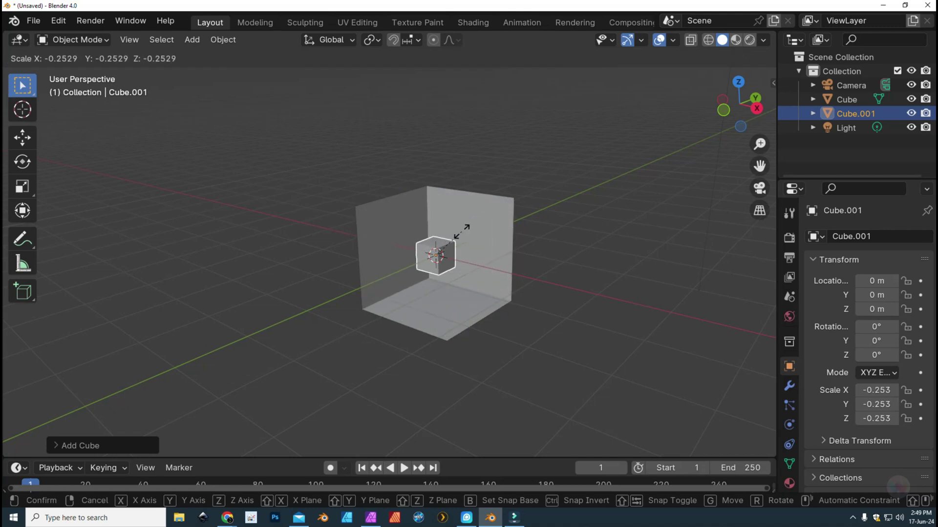
{"action": "left_click", "coordinate": [461, 243]}
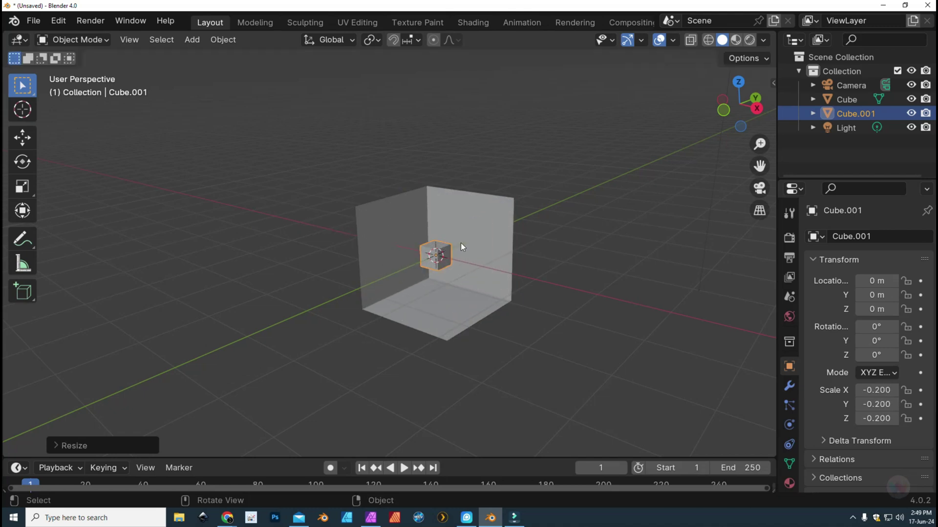
- Move the small cube straight down along Z to about -0.794 m so it rests on the floor
{"action": "scroll", "coordinate": [601, 288], "scroll_direction": "up", "scroll_amount": 3}
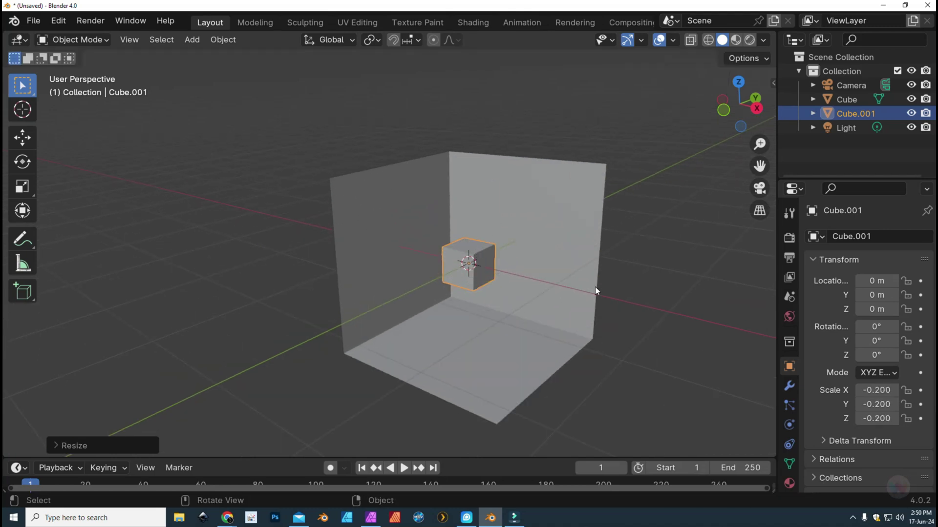
{"action": "scroll", "coordinate": [618, 311], "scroll_direction": "down", "scroll_amount": 5, "text": "ctrl"}
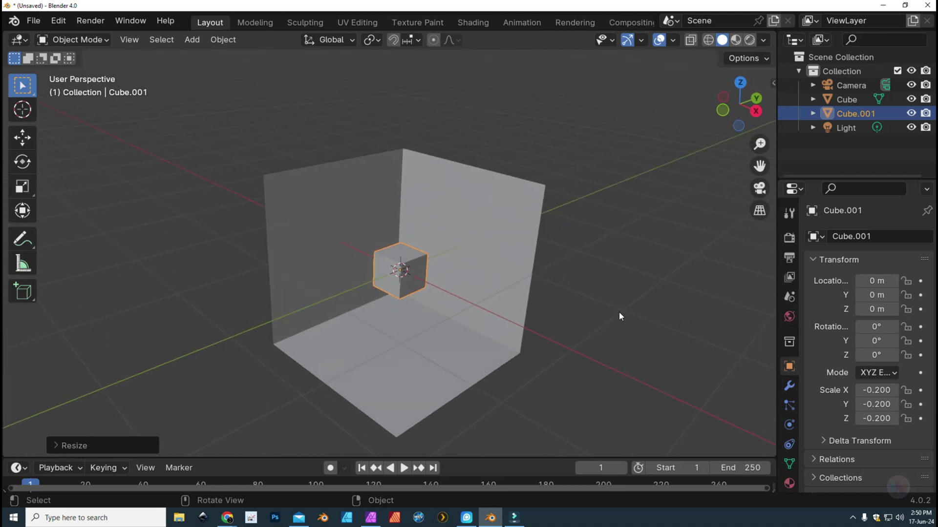
{"action": "scroll", "coordinate": [617, 312], "scroll_direction": "up", "scroll_amount": 6}
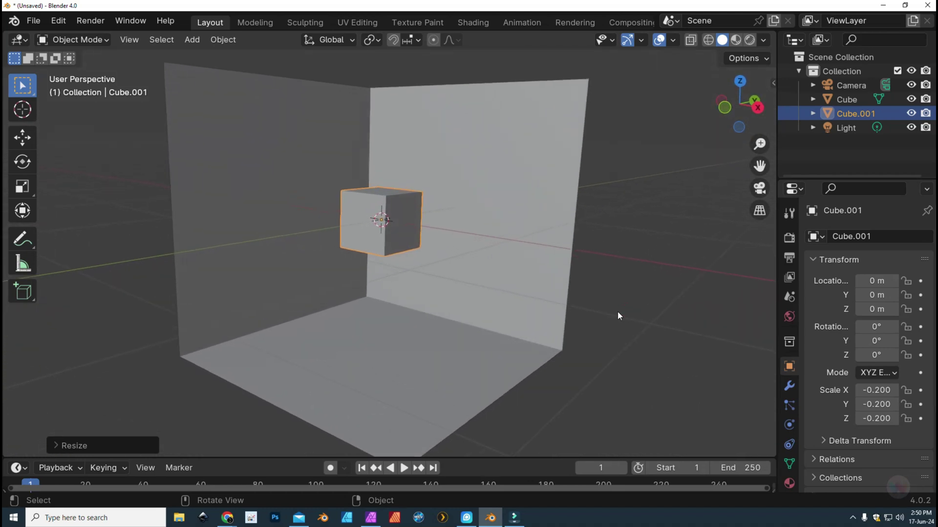
{"action": "scroll", "coordinate": [617, 312], "scroll_direction": "up", "scroll_amount": 1}
{"action": "scroll", "coordinate": [618, 311], "scroll_direction": "up", "scroll_amount": 2, "text": "ctrl"}
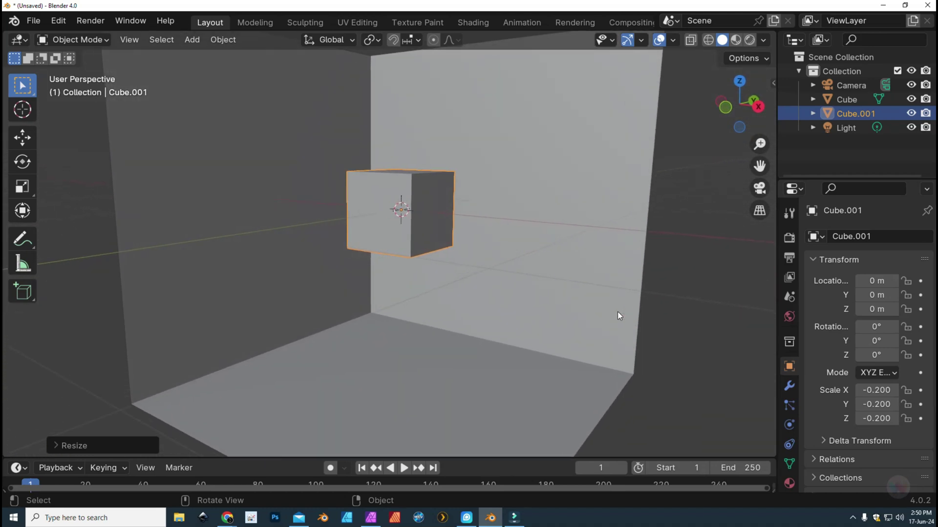
{"action": "left_click", "coordinate": [433, 205]}
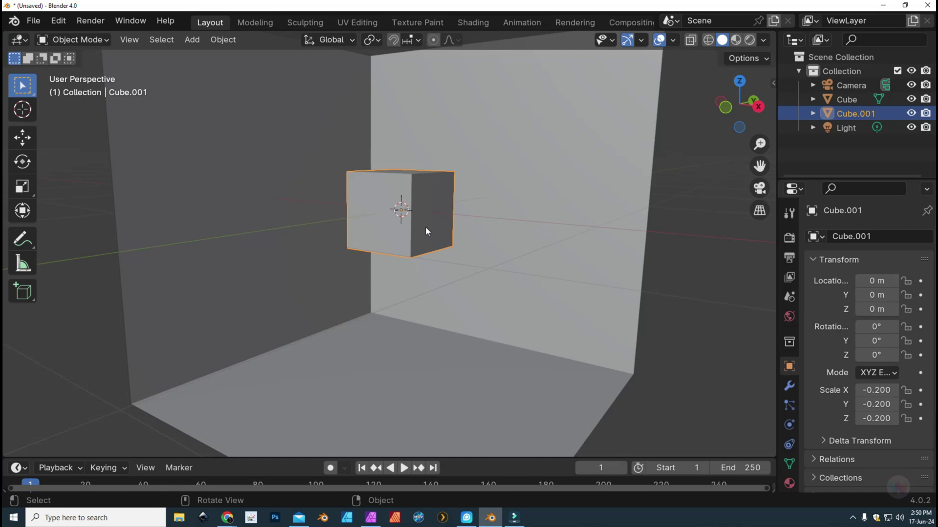
{"action": "key", "text": "w"}
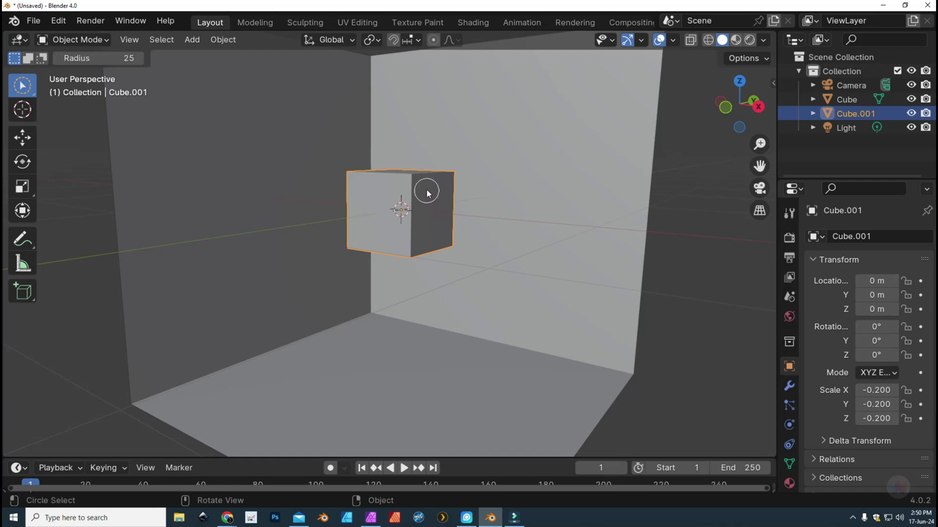
{"action": "left_click", "coordinate": [22, 139]}
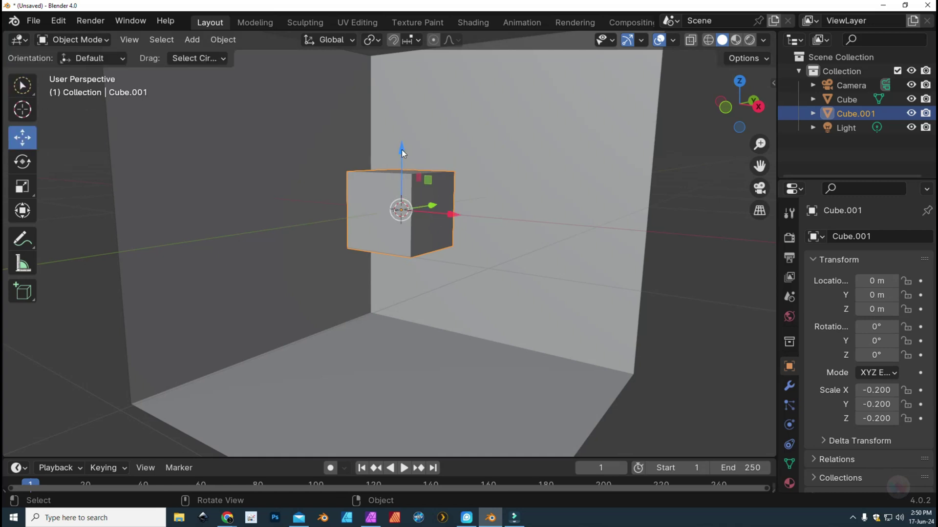
{"action": "left_click_drag", "start_coordinate": [402, 149], "coordinate": [440, 296]}
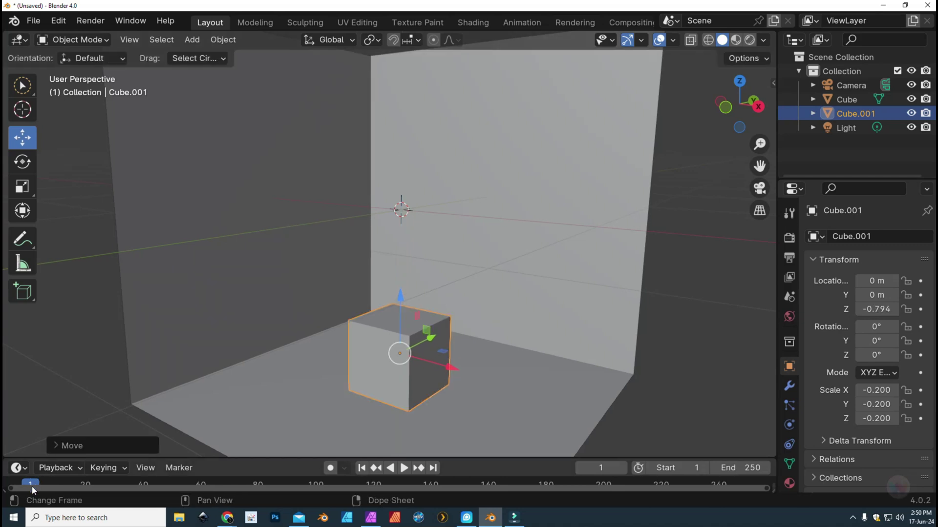
- Enlarge the timeline area and insert a Location, Rotation & Scale keyframe for the small cube at frame 0
{"action": "left_click_drag", "start_coordinate": [312, 460], "coordinate": [310, 407]}
{"action": "left_click", "coordinate": [25, 435]}
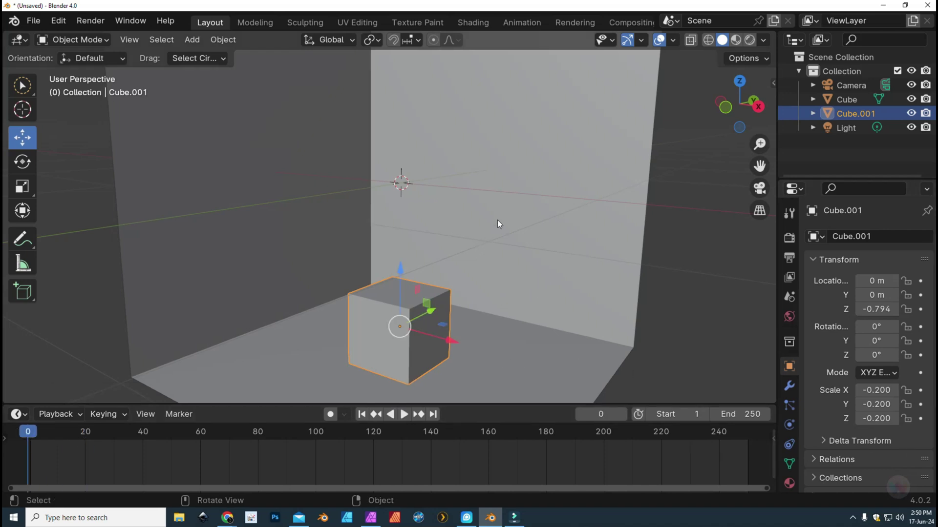
{"action": "key", "text": "i"}
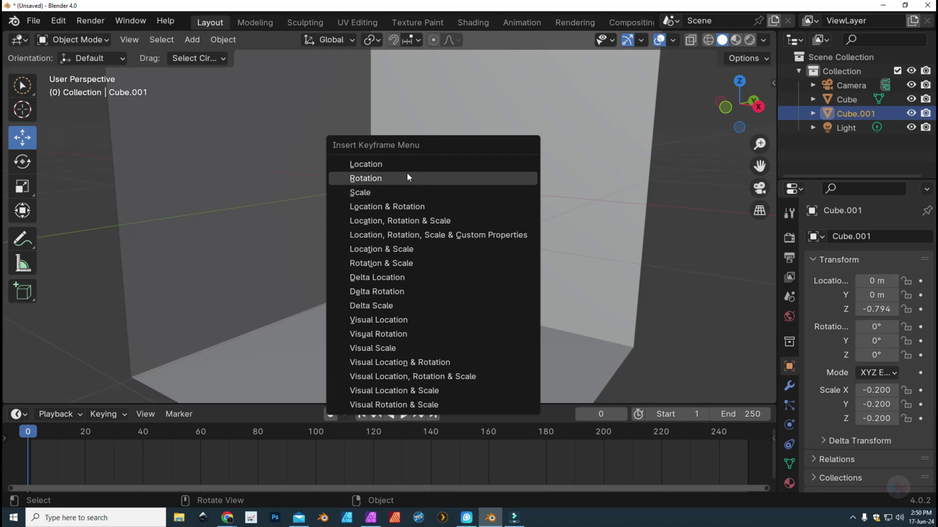
{"action": "left_click", "coordinate": [446, 224]}
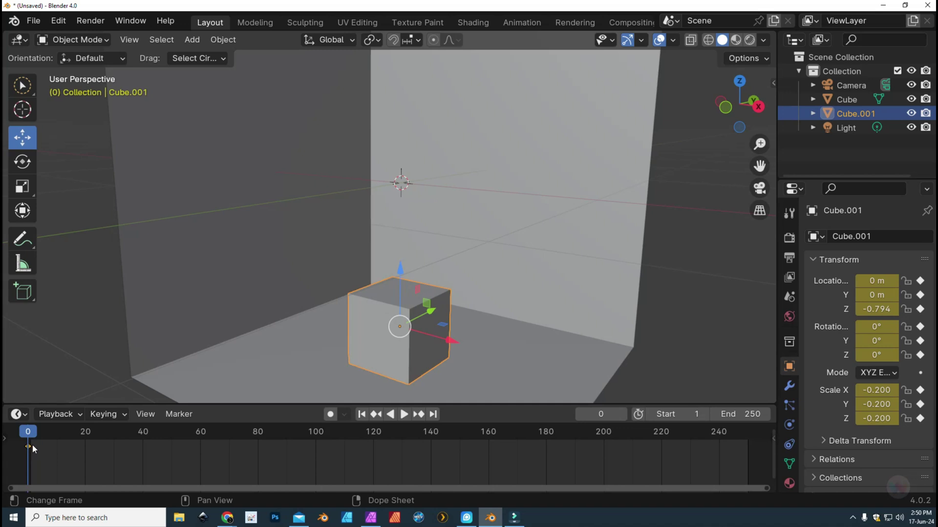
- Set the animation's end frame to 40
{"action": "left_click", "coordinate": [740, 414]}
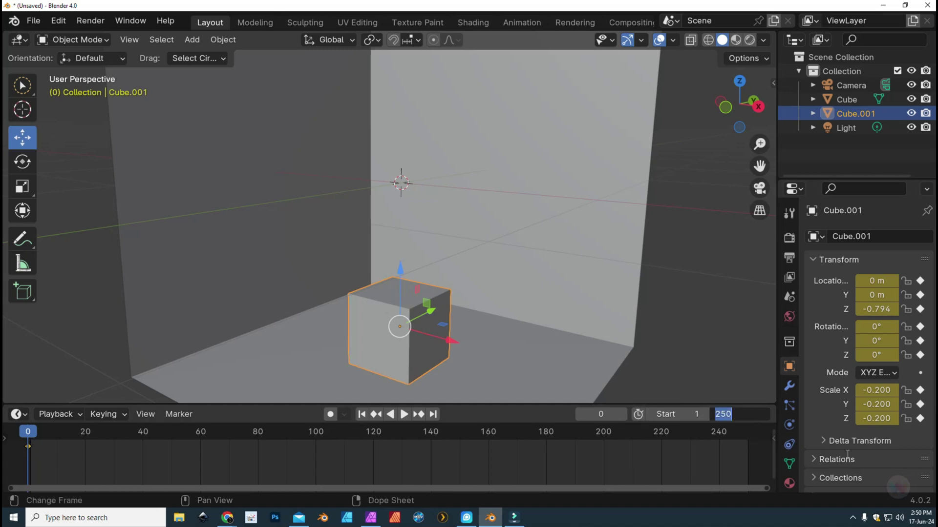
{"action": "type", "text": "40"}
{"action": "key", "text": "Return"}
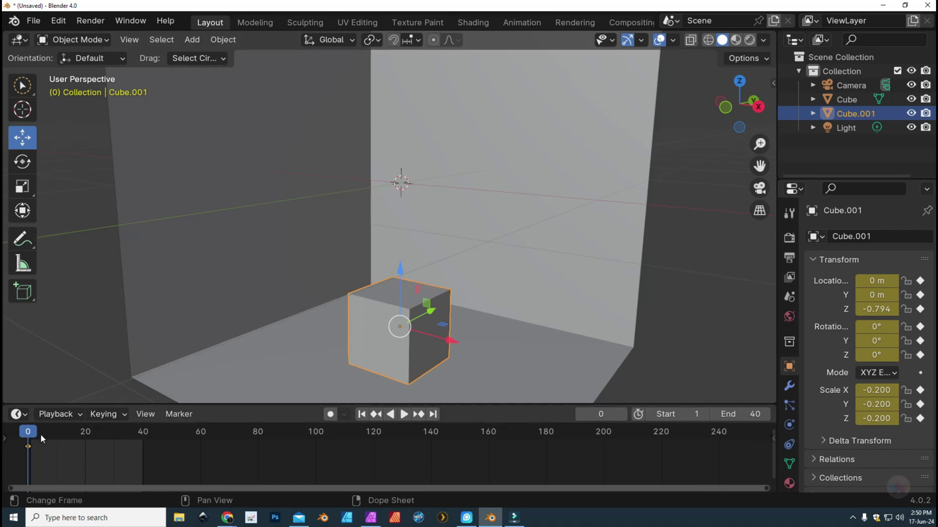
- At frame 40, raise the small cube to about Z -0.035 m and rotate it about 48° on X and 41° on Y
{"action": "left_click_drag", "start_coordinate": [30, 436], "coordinate": [144, 437]}
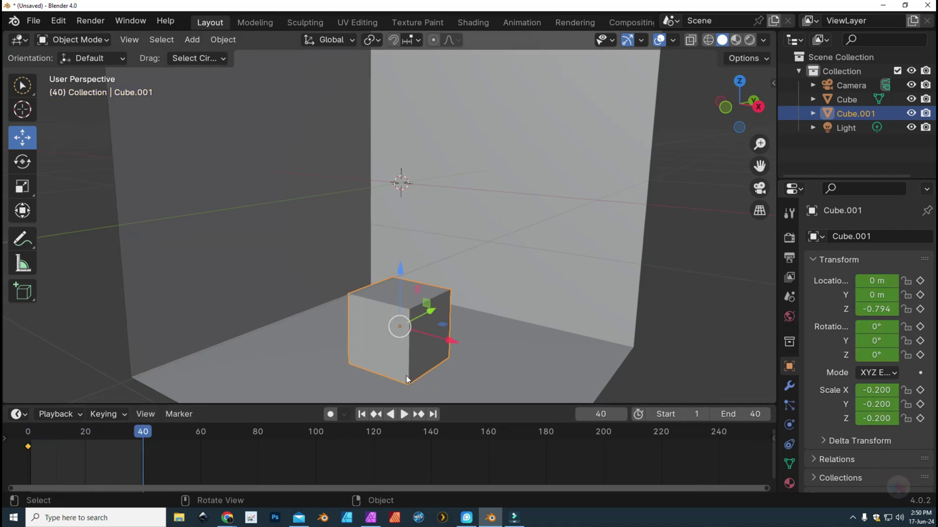
{"action": "left_click_drag", "start_coordinate": [399, 271], "coordinate": [392, 144]}
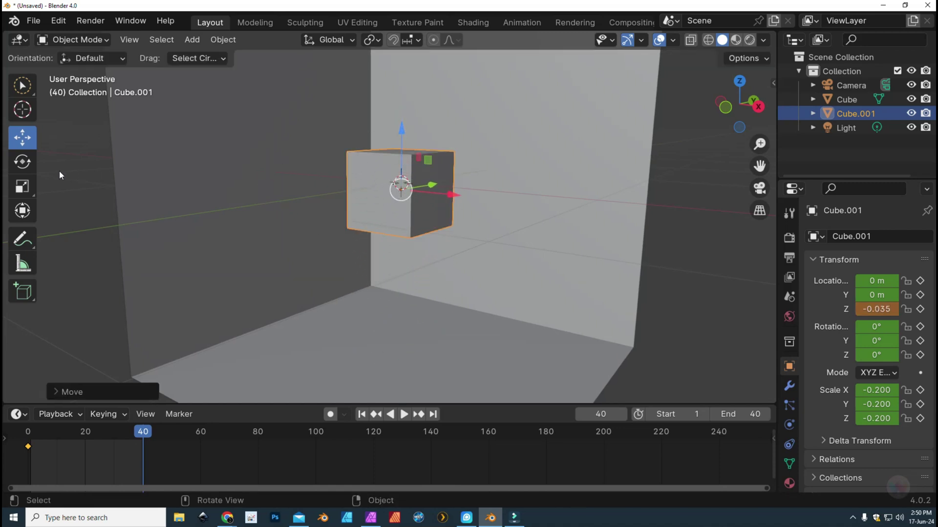
{"action": "left_click", "coordinate": [29, 165]}
{"action": "left_click_drag", "start_coordinate": [367, 180], "coordinate": [370, 214]}
{"action": "left_click_drag", "start_coordinate": [443, 168], "coordinate": [447, 204]}
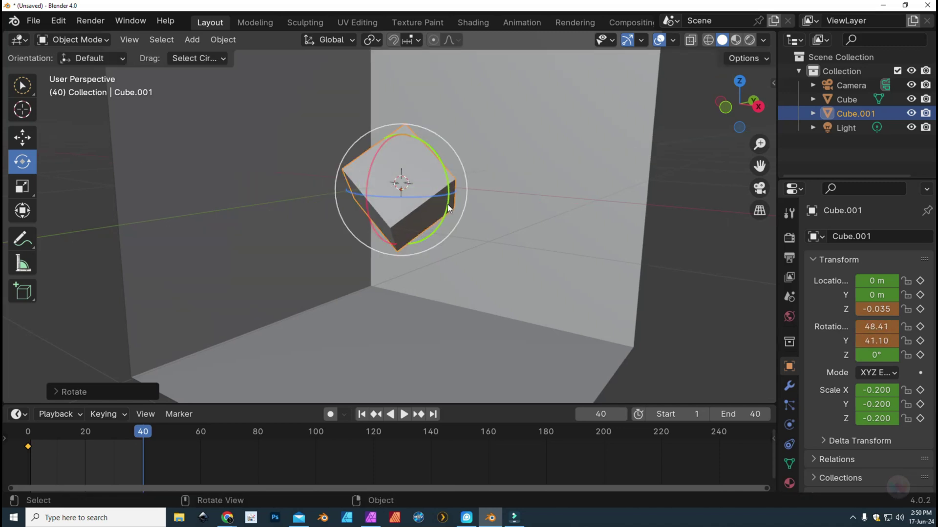
- Scale the rotated cube uniformly to about -0.326 and insert a Location, Rotation & Scale keyframe at frame 40
{"action": "left_click", "coordinate": [23, 191]}
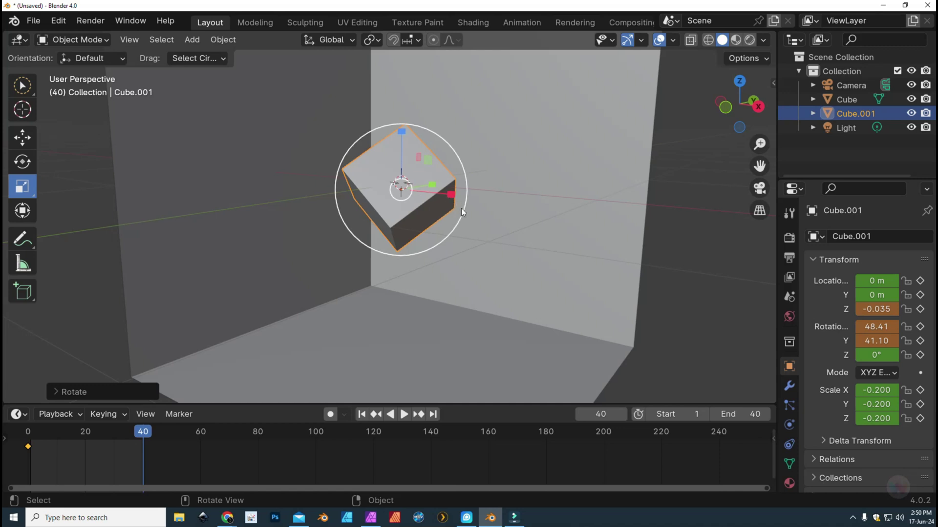
{"action": "left_click_drag", "start_coordinate": [463, 210], "coordinate": [508, 224]}
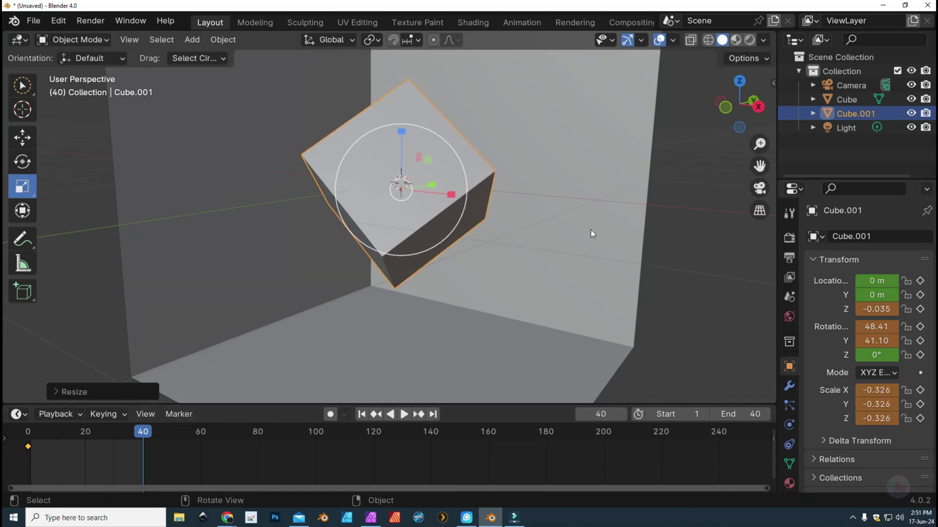
{"action": "key", "text": "i"}
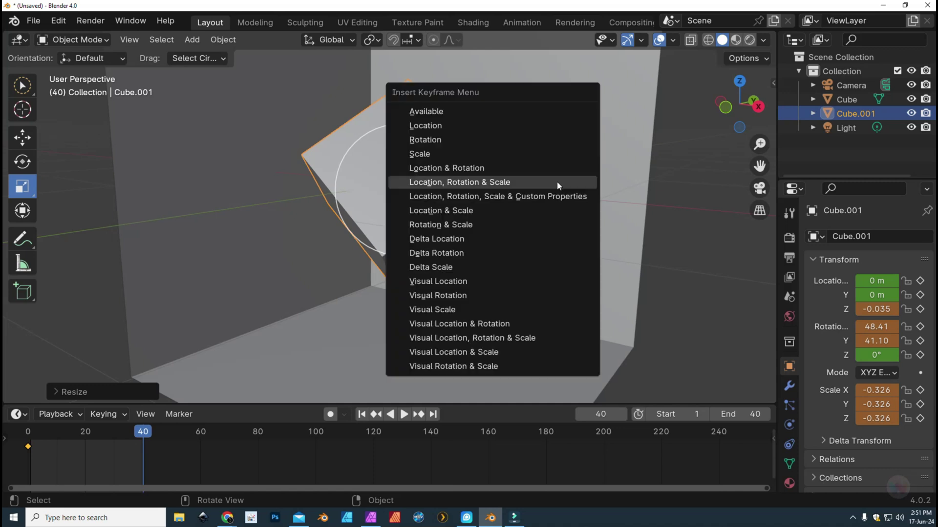
{"action": "left_click", "coordinate": [486, 183]}
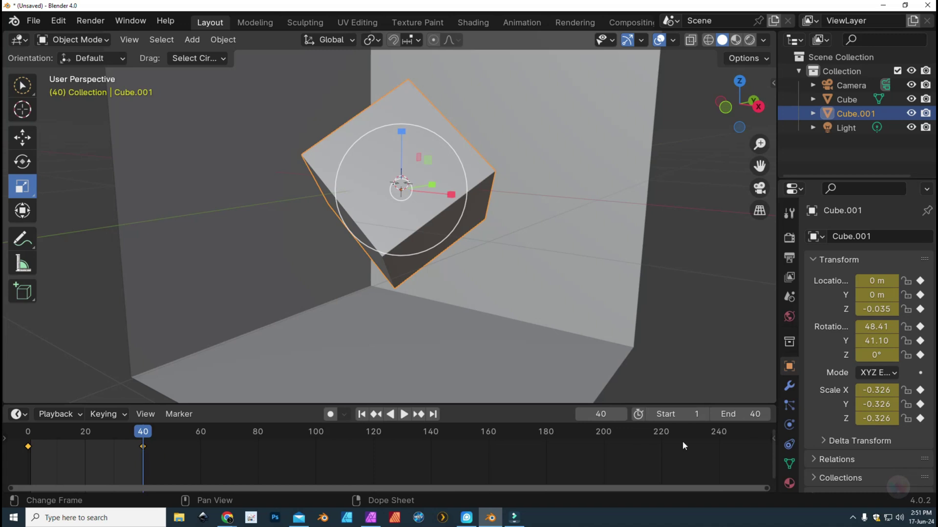
- Move the playhead to frame 242, and return it to frame 40 by entering the current frame value
{"action": "left_click", "coordinate": [724, 435]}
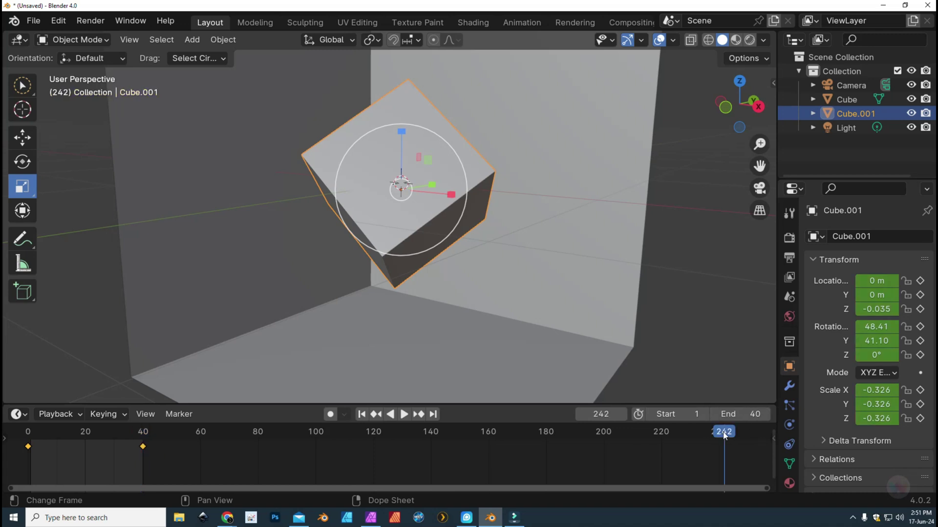
{"action": "left_click", "coordinate": [613, 419]}
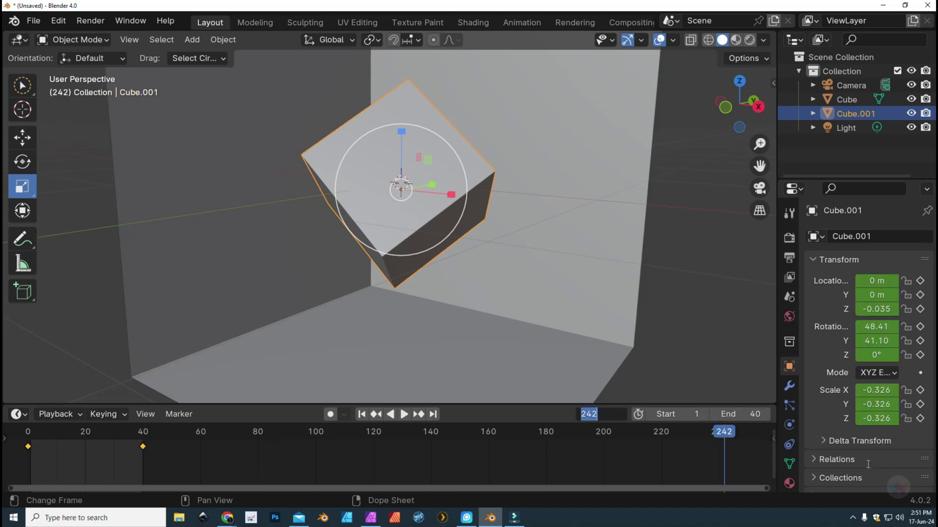
{"action": "type", "text": "40"}
{"action": "key", "text": "Return"}
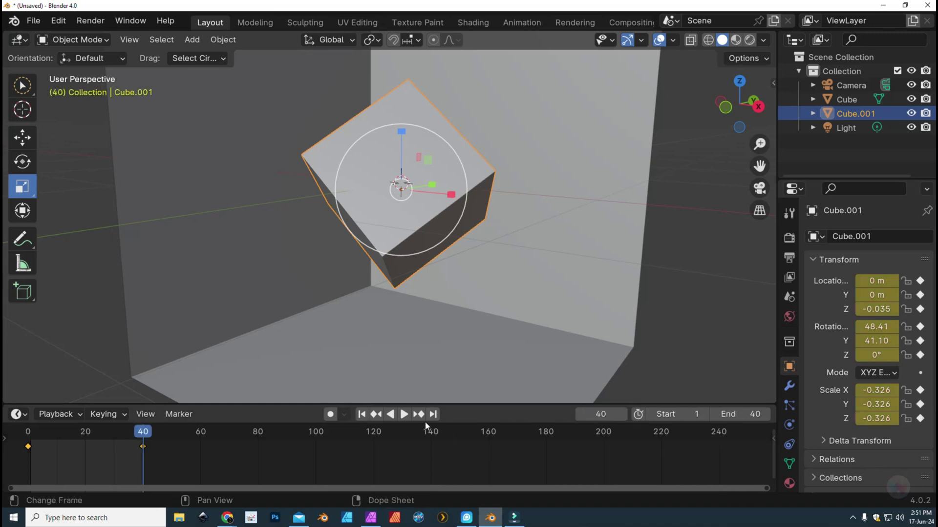
- Play the cube animation in the viewport, stop it, and return the playhead to frame 0
{"action": "left_click", "coordinate": [404, 415]}
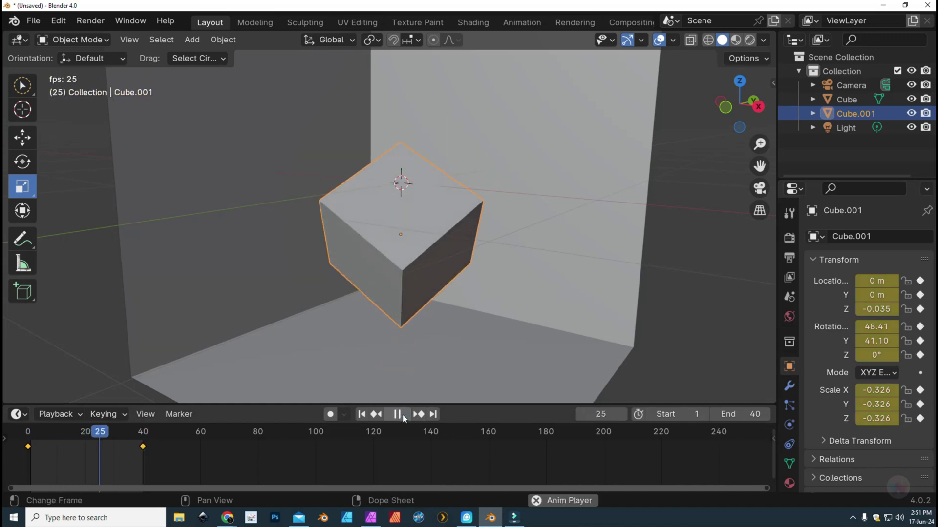
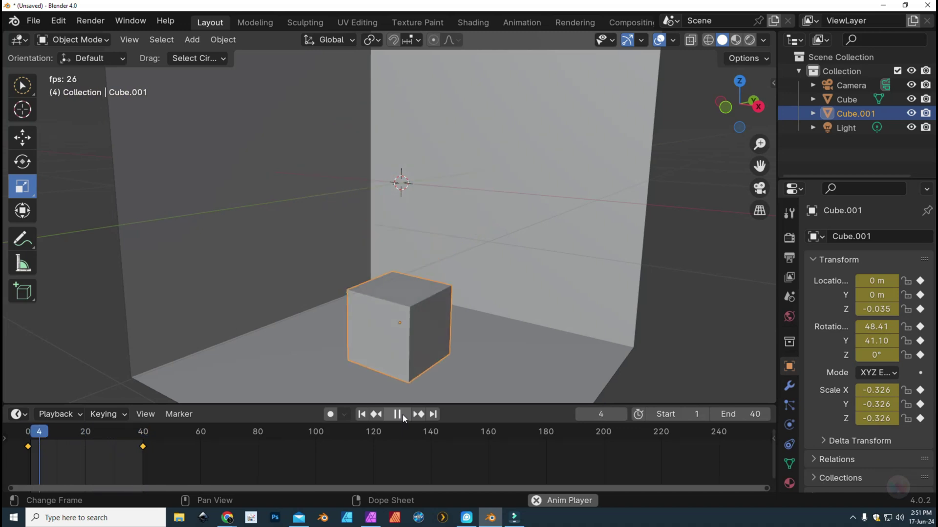
{"action": "left_click", "coordinate": [397, 414]}
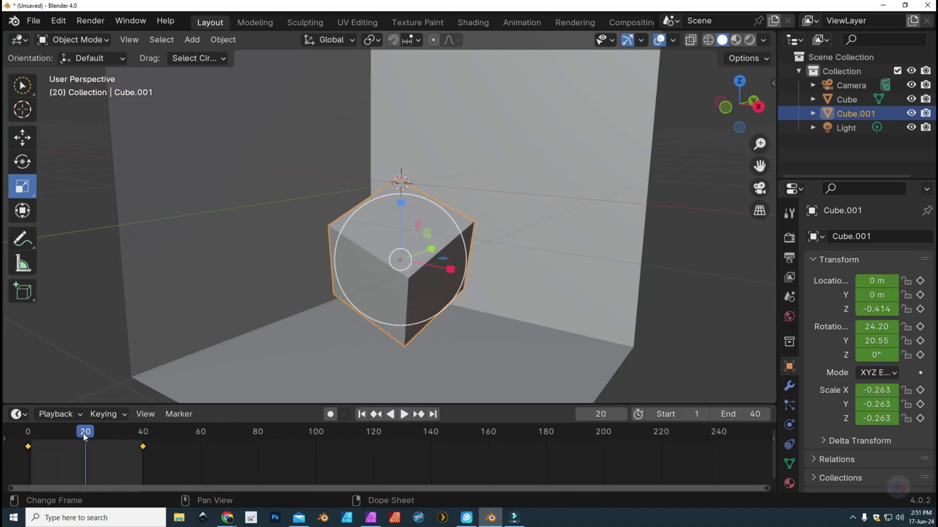
{"action": "left_click_drag", "start_coordinate": [83, 433], "coordinate": [28, 433]}
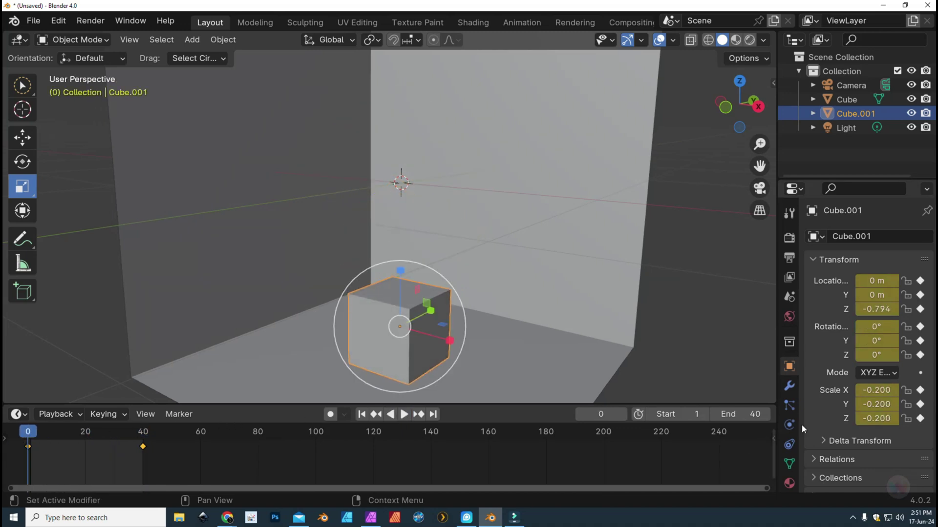
- Switch the viewport to Rendered shading and preview the cube animation from frame 0, stopping playback once checked
{"action": "left_click", "coordinate": [750, 40]}
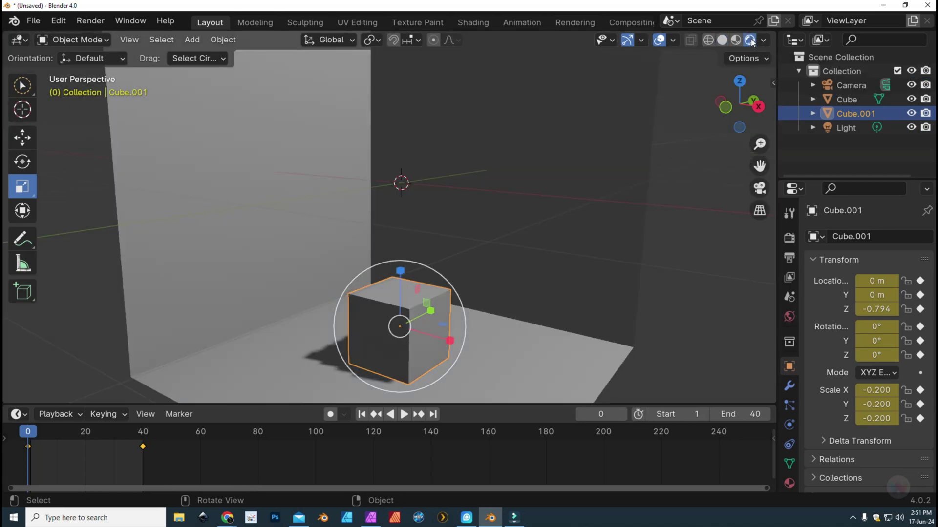
{"action": "scroll", "coordinate": [700, 68], "scroll_direction": "down", "scroll_amount": 8, "text": "shift"}
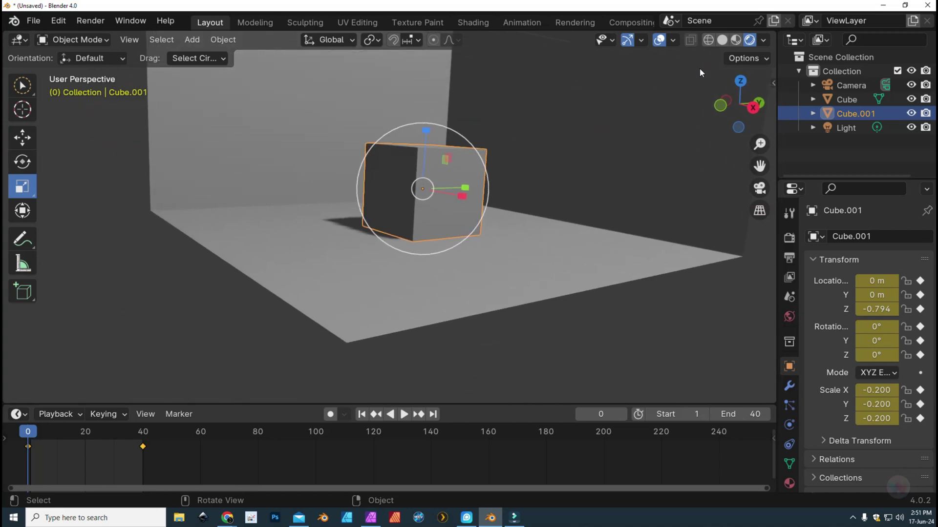
{"action": "scroll", "coordinate": [699, 68], "scroll_direction": "up", "scroll_amount": 4, "text": "shift"}
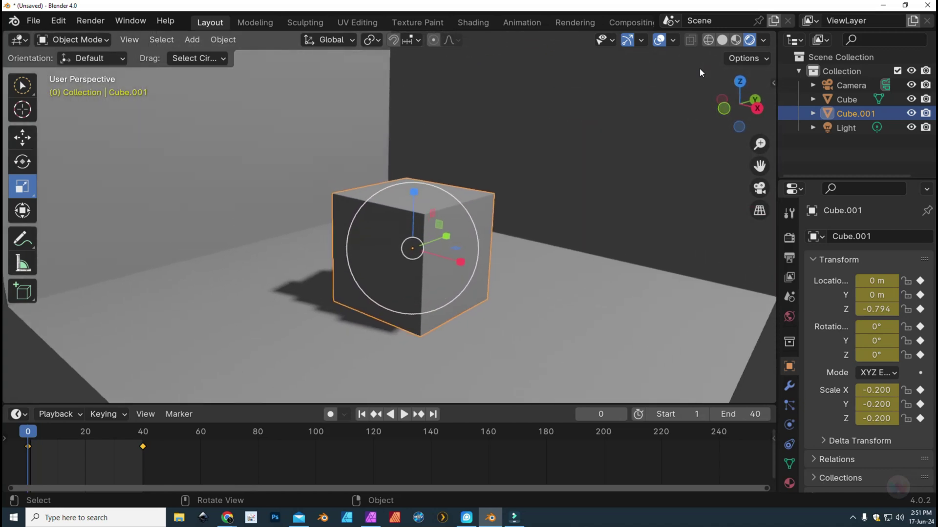
{"action": "scroll", "coordinate": [699, 69], "scroll_direction": "down", "scroll_amount": 3}
{"action": "scroll", "coordinate": [395, 421], "scroll_direction": "up", "scroll_amount": 1}
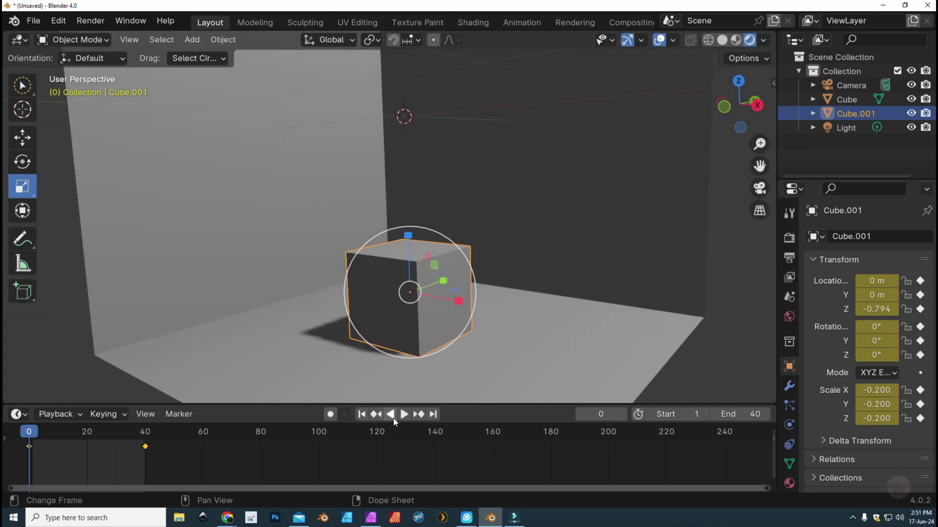
{"action": "left_click", "coordinate": [404, 416]}
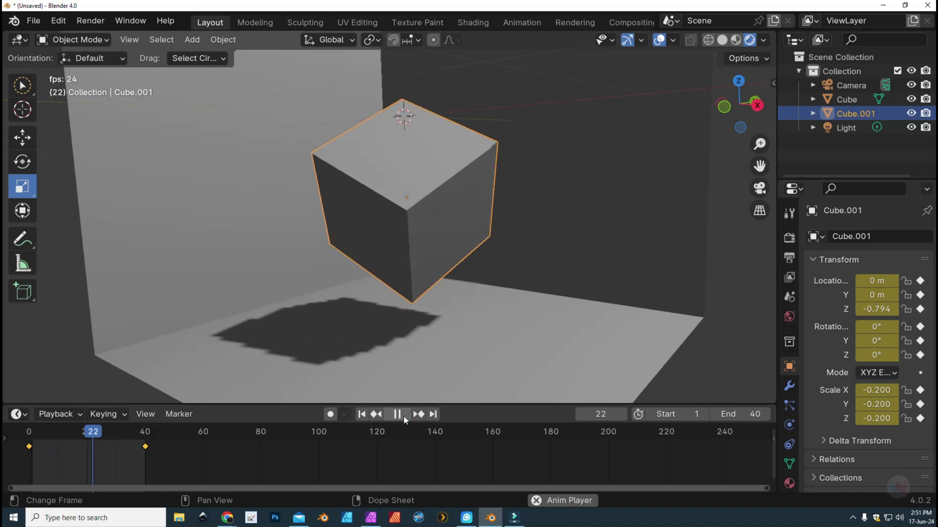
{"action": "left_click", "coordinate": [404, 416]}
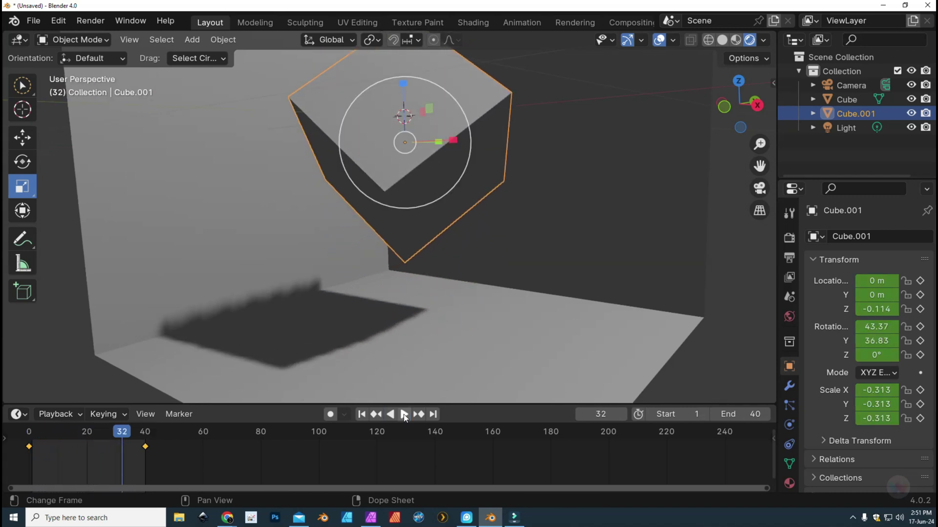
- Select the room corner, frame it fully in the viewport, and play the animation briefly
{"action": "left_click", "coordinate": [591, 234]}
{"action": "key", "text": "KP_Decimal"}
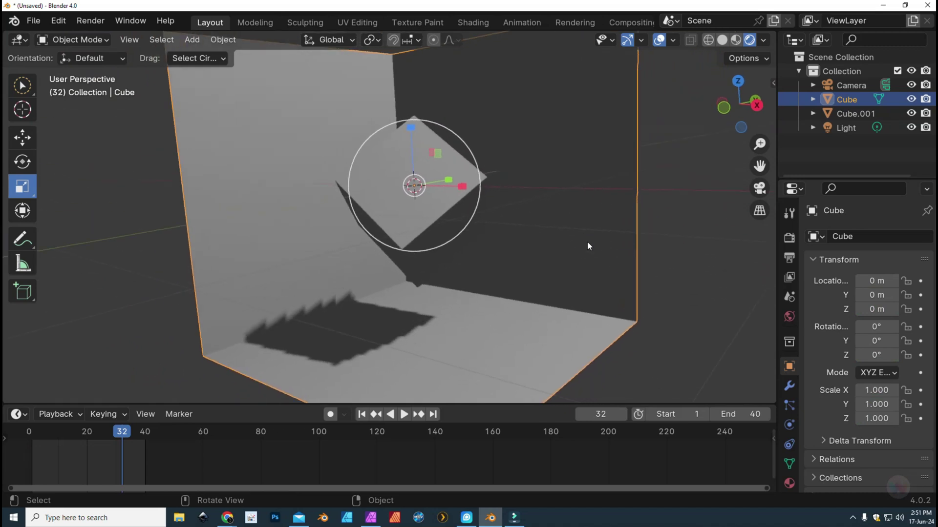
{"action": "key", "text": "KP_Decimal"}
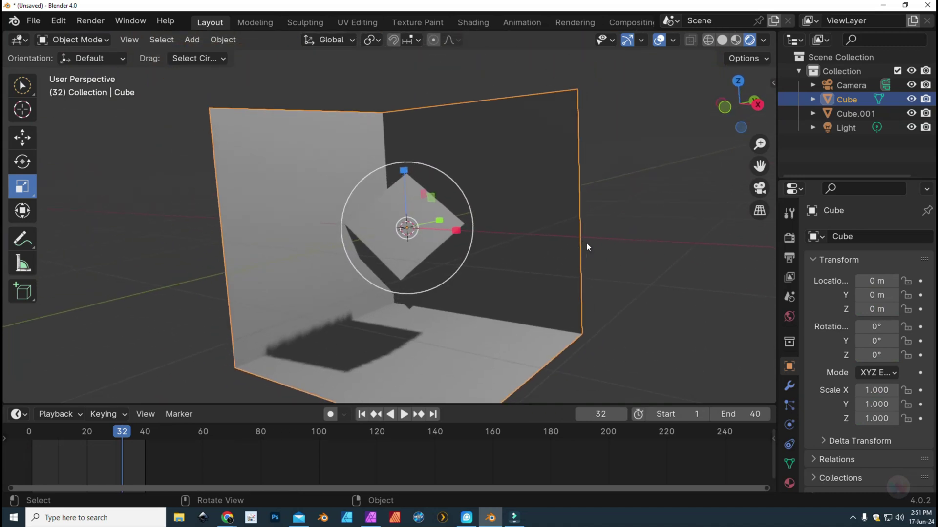
{"action": "key", "text": "KP_Decimal"}
{"action": "left_click", "coordinate": [403, 414]}
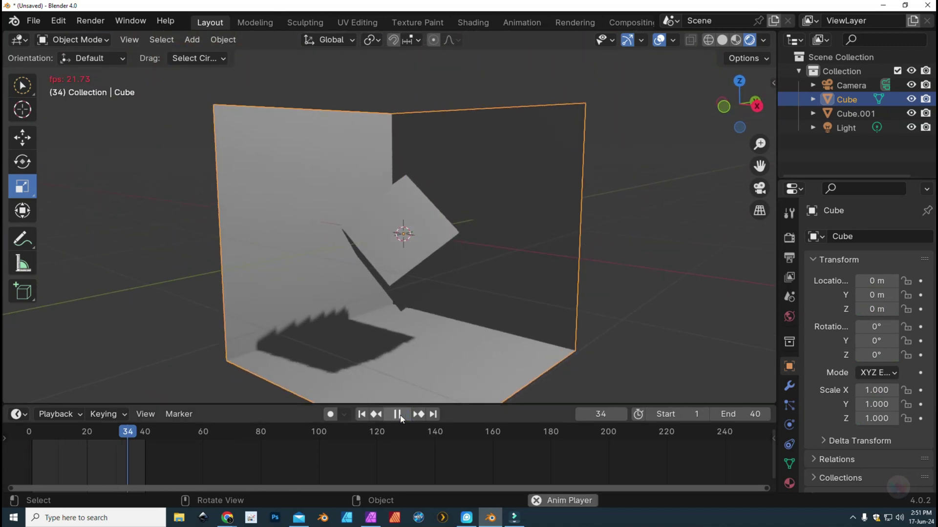
{"action": "left_click", "coordinate": [398, 415]}
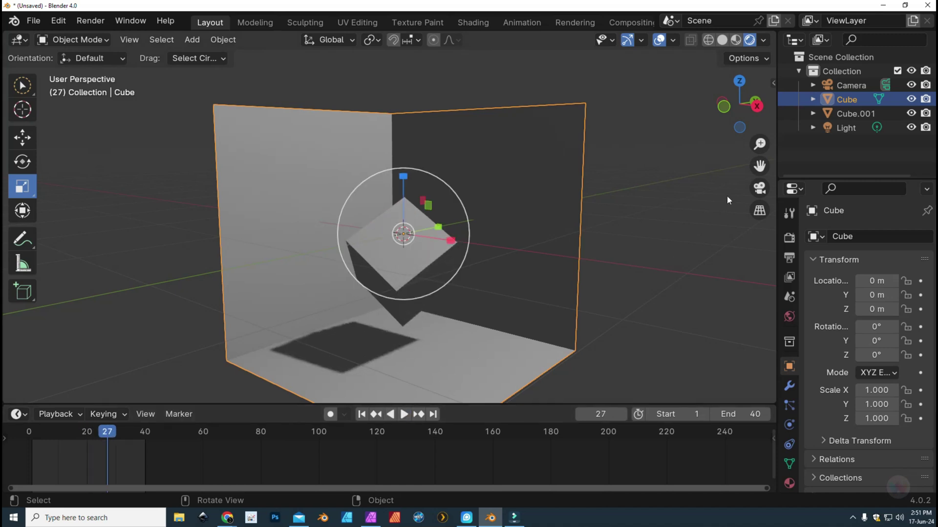
- Look through the scene camera and play the animation briefly from that viewpoint
{"action": "left_click", "coordinate": [760, 188]}
{"action": "scroll", "coordinate": [489, 224], "scroll_direction": "up", "scroll_amount": 8}
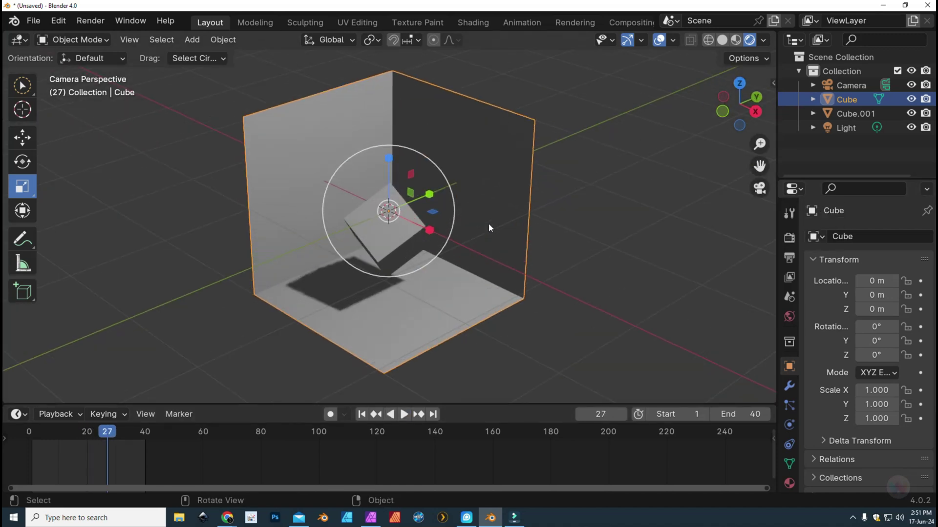
{"action": "scroll", "coordinate": [488, 223], "scroll_direction": "up", "scroll_amount": 2}
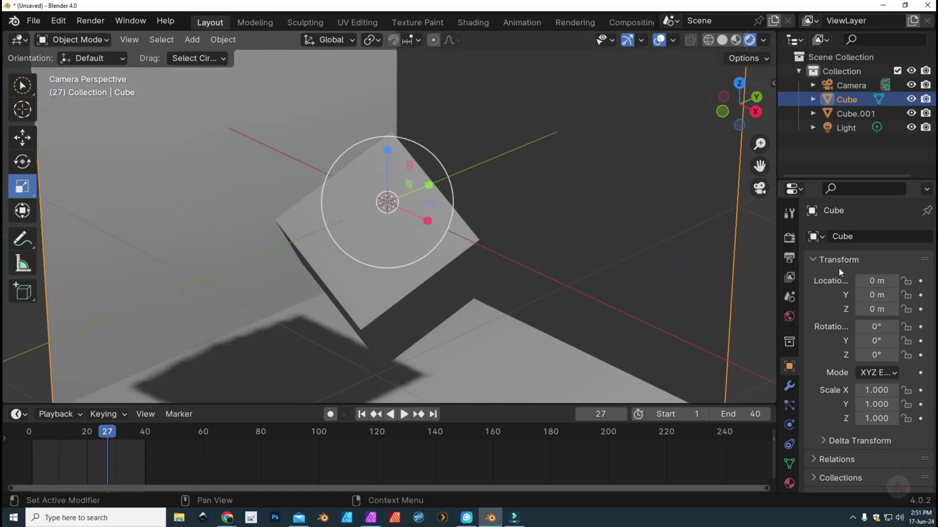
{"action": "left_click", "coordinate": [403, 414]}
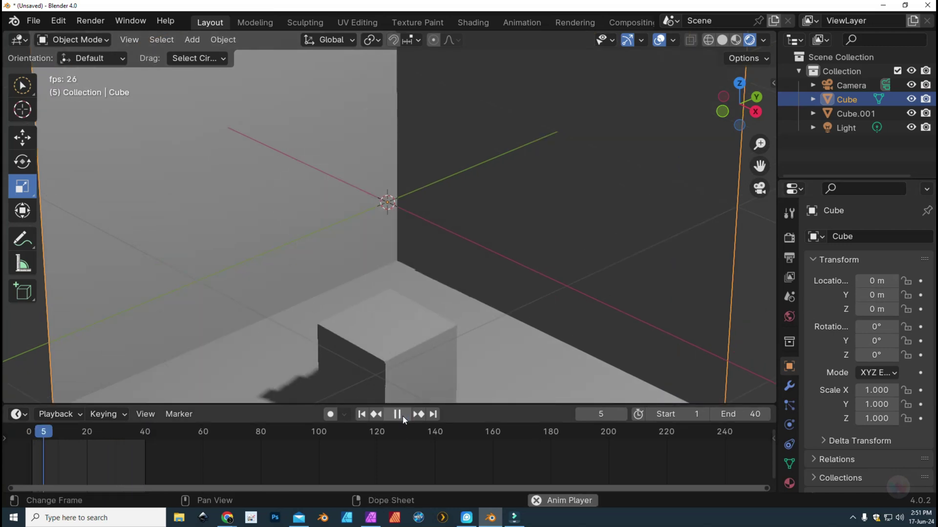
{"action": "left_click", "coordinate": [398, 416]}
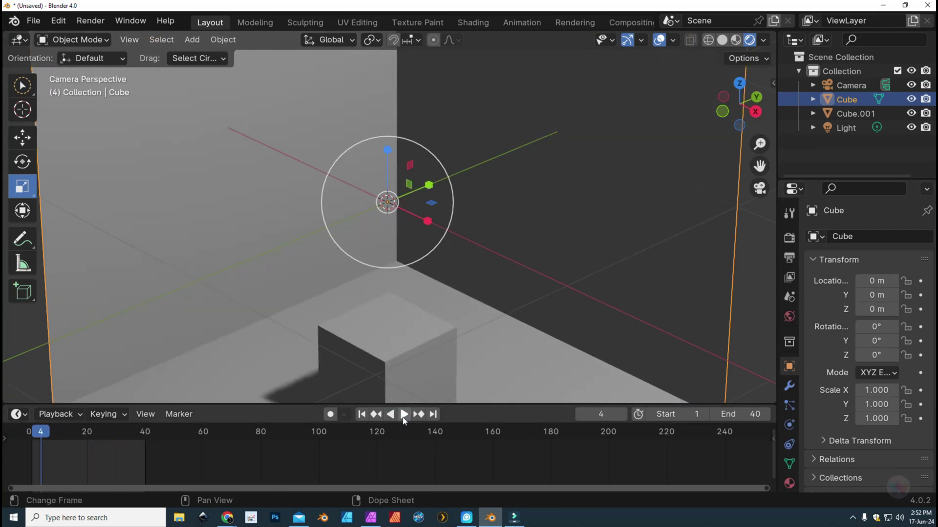
- Set the Eevee render samples to 500 in the render settings
{"action": "left_click", "coordinate": [790, 239]}
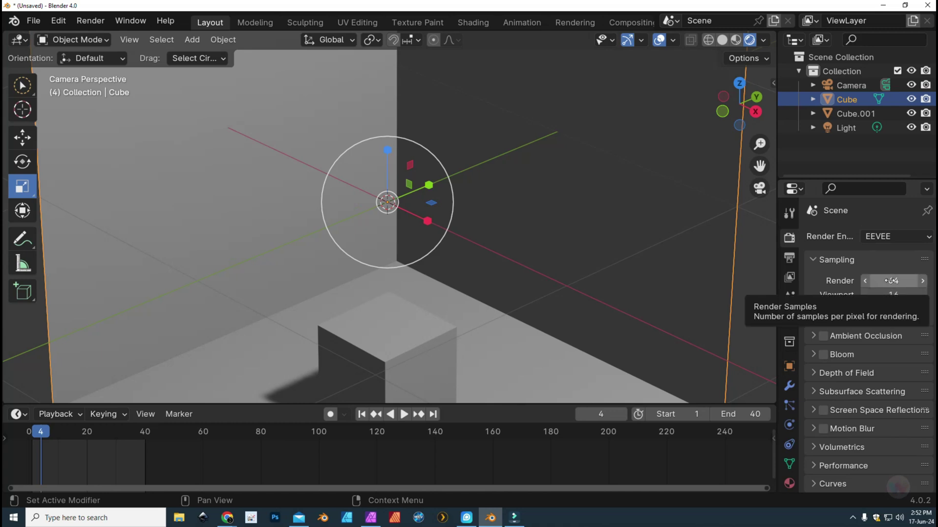
{"action": "left_click_drag", "start_coordinate": [891, 281], "coordinate": [921, 280]}
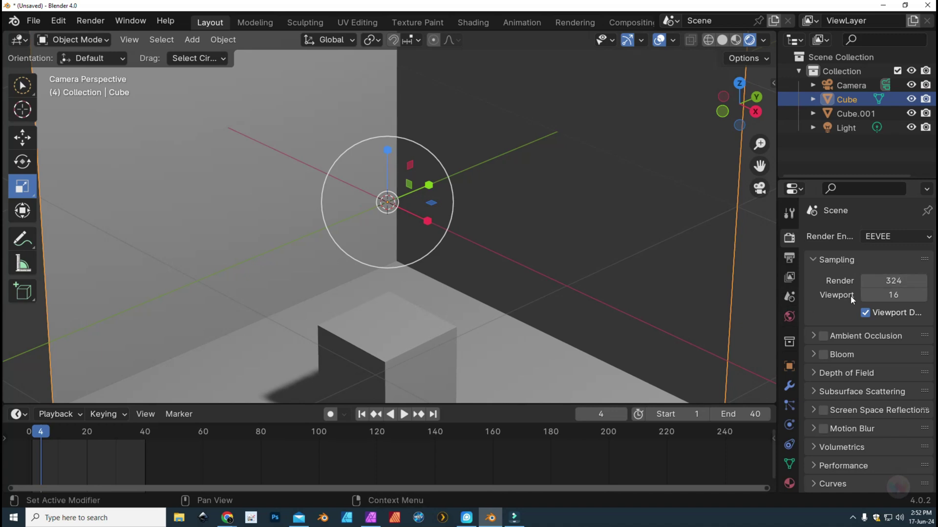
{"action": "left_click", "coordinate": [896, 285]}
{"action": "type", "text": "500"}
{"action": "key", "text": "Return"}
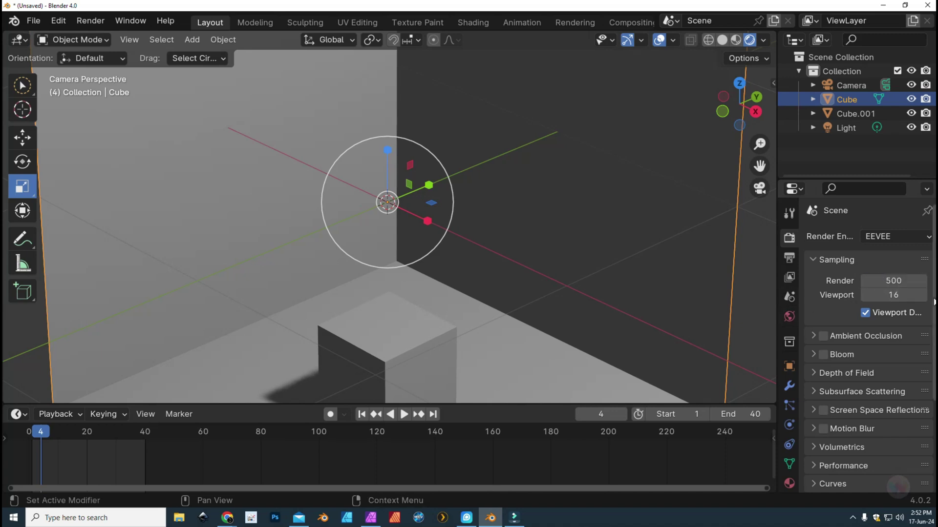
- Set the Eevee viewport samples to 40 and enable Ambient Occlusion
{"action": "left_click", "coordinate": [898, 297]}
{"action": "type", "text": "40"}
{"action": "key", "text": "Return"}
{"action": "left_click", "coordinate": [824, 337]}
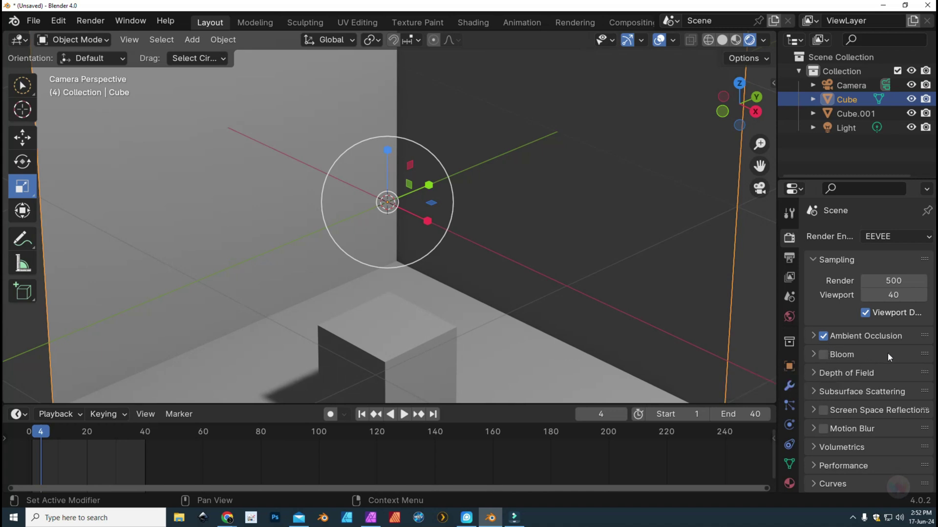
{"action": "scroll", "coordinate": [891, 351], "scroll_direction": "down", "scroll_amount": 1}
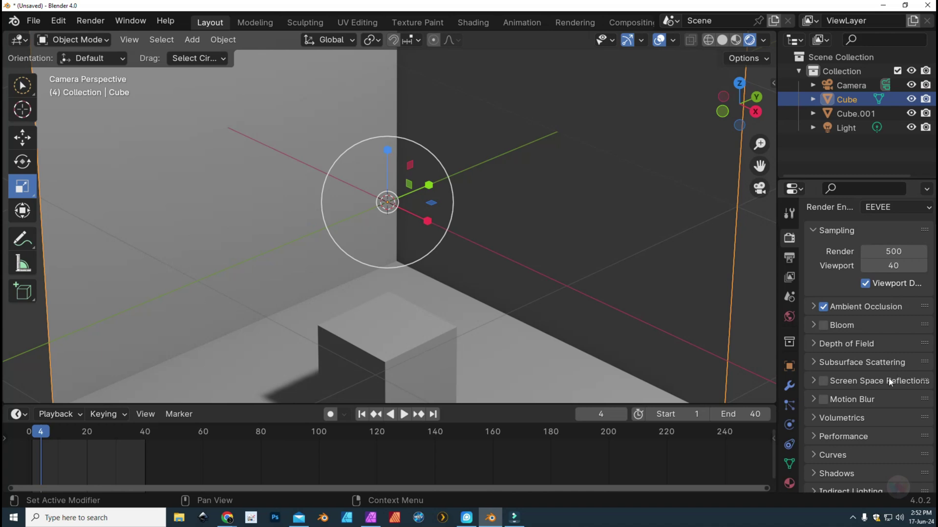
{"action": "scroll", "coordinate": [885, 388], "scroll_direction": "down", "scroll_amount": 2}
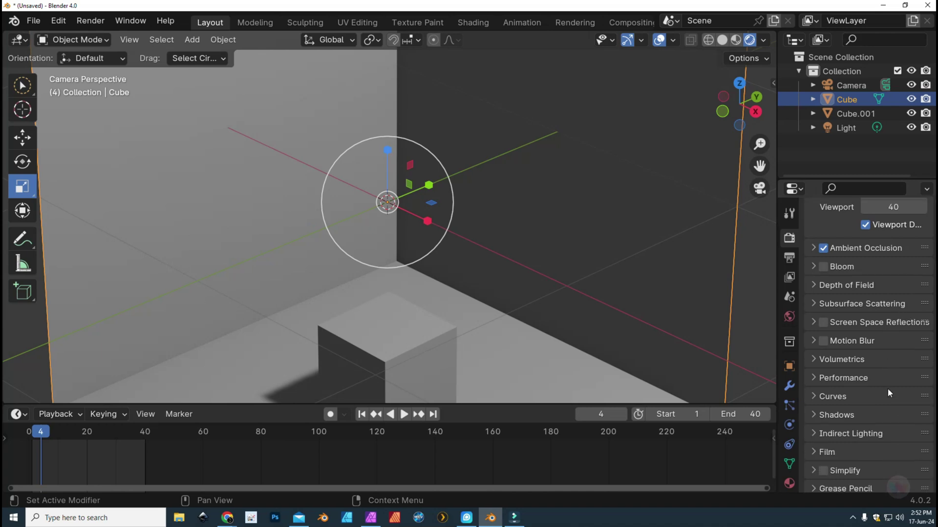
{"action": "scroll", "coordinate": [891, 388], "scroll_direction": "down", "scroll_amount": 2}
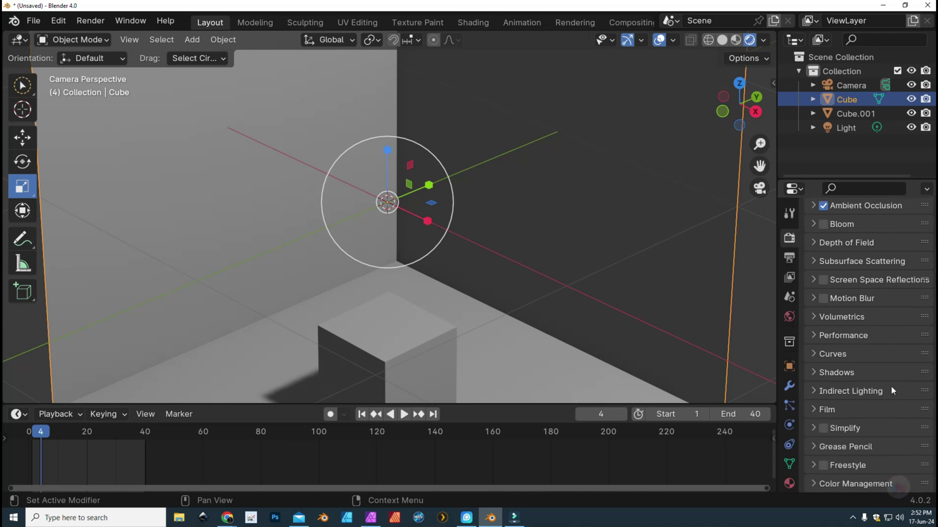
{"action": "scroll", "coordinate": [888, 390], "scroll_direction": "up", "scroll_amount": 5}
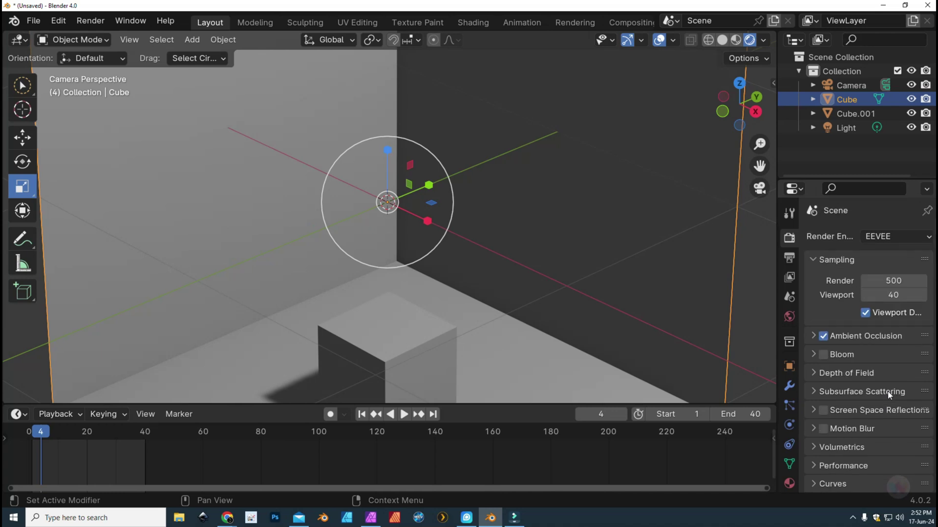
- Set the output frame range to start at frame 0 and move the playhead to frame 0
{"action": "left_click", "coordinate": [790, 259]}
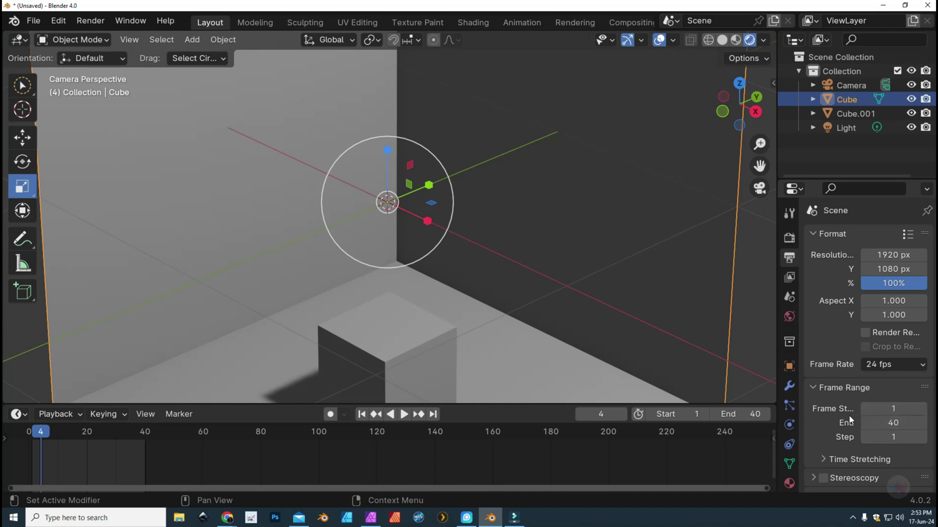
{"action": "left_click", "coordinate": [897, 409]}
{"action": "type", "text": "0"}
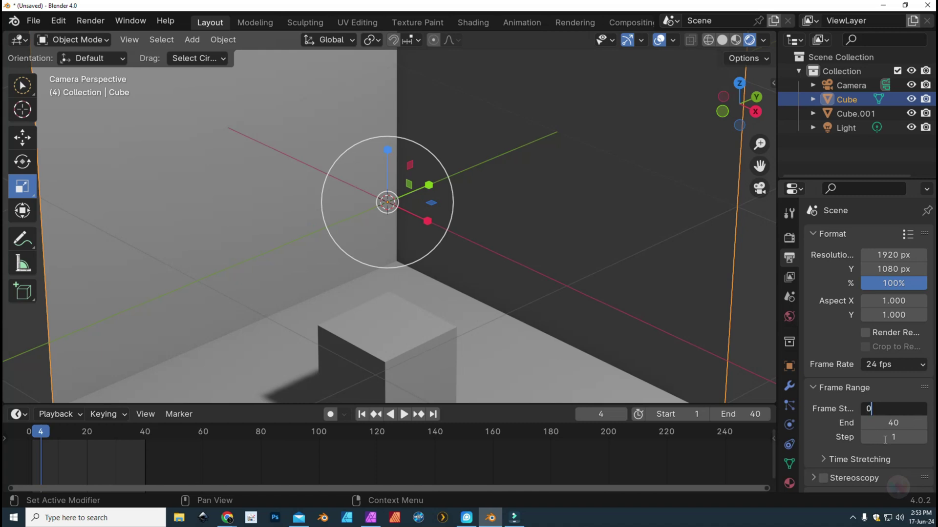
{"action": "key", "text": "Return"}
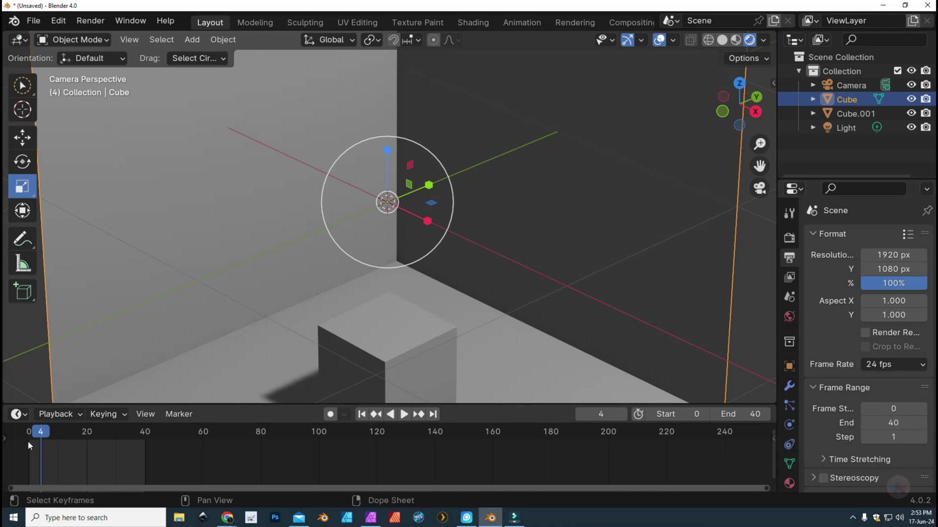
{"action": "left_click_drag", "start_coordinate": [37, 432], "coordinate": [29, 432]}
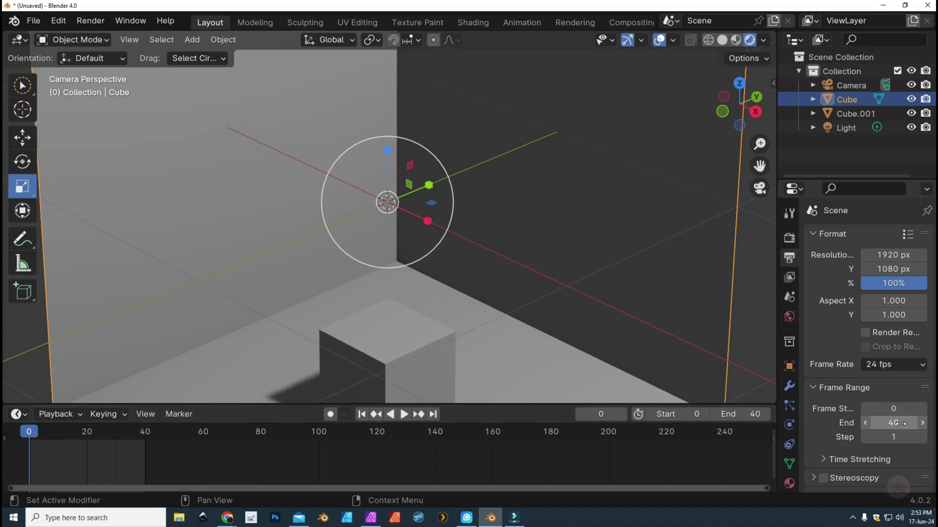
- Set the render output folder to the Desktop in the output settings
{"action": "scroll", "coordinate": [919, 332], "scroll_direction": "down", "scroll_amount": 3}
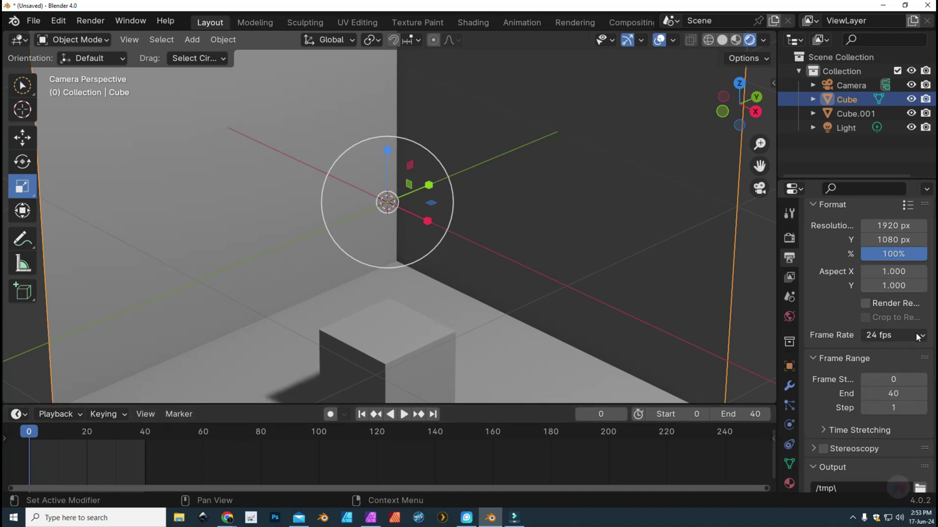
{"action": "scroll", "coordinate": [917, 343], "scroll_direction": "down", "scroll_amount": 3}
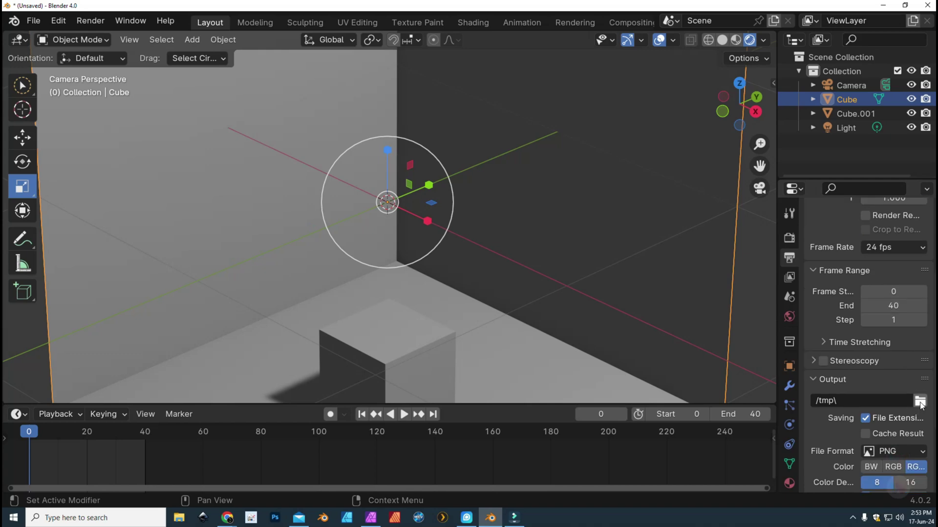
{"action": "left_click", "coordinate": [921, 403]}
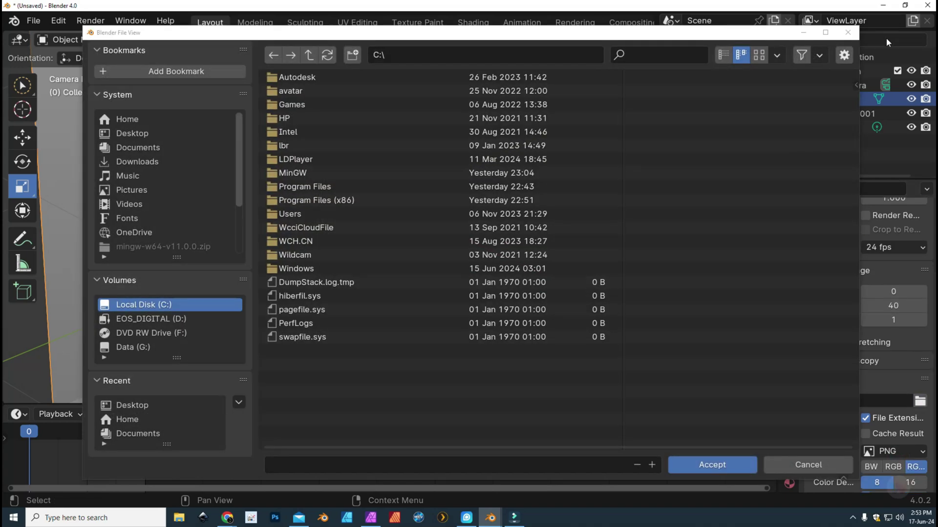
{"action": "left_click", "coordinate": [848, 32]}
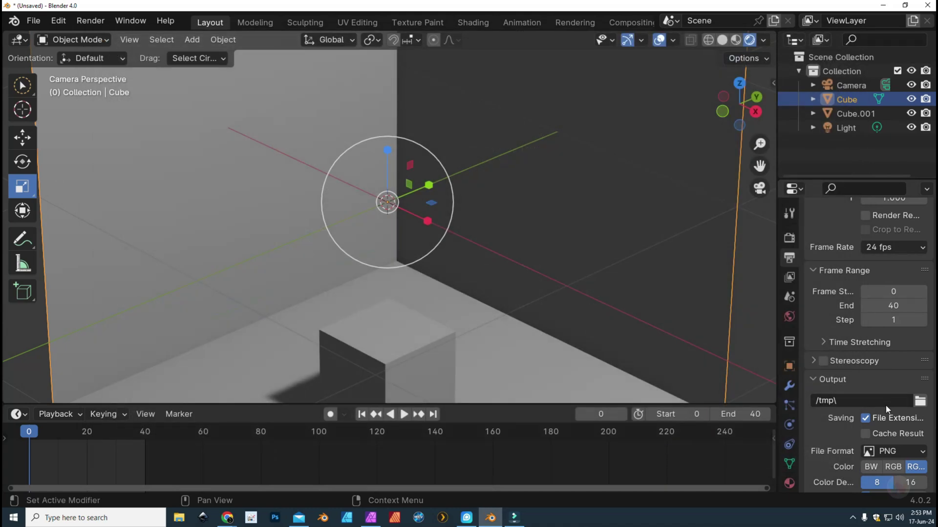
{"action": "left_click", "coordinate": [920, 401]}
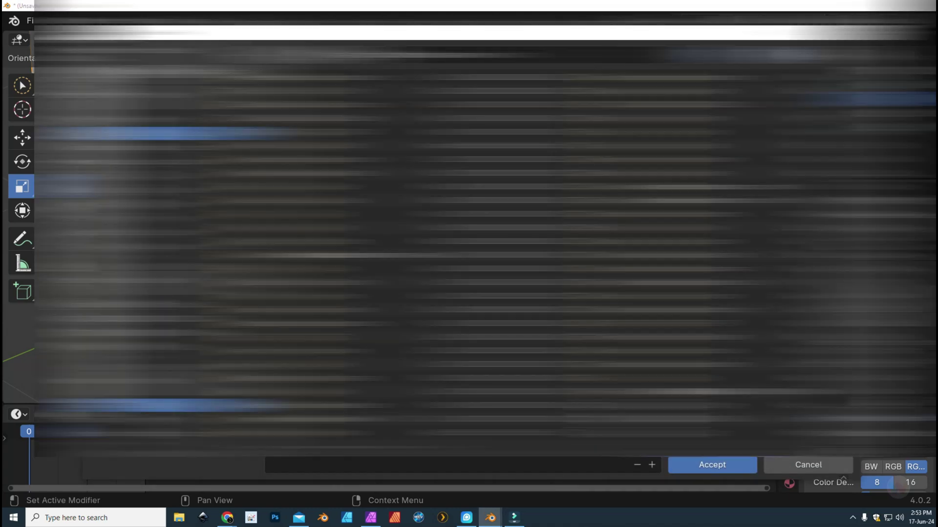
{"action": "left_click", "coordinate": [725, 465]}
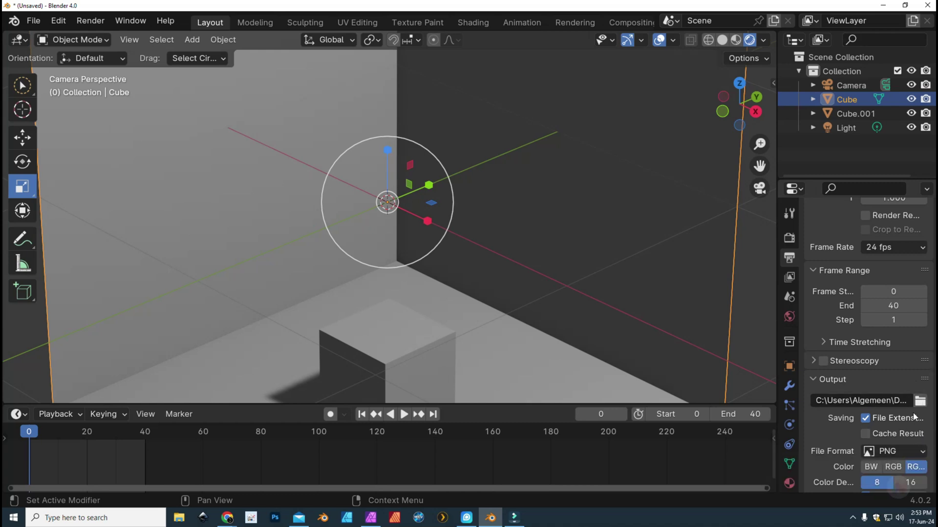
- Render the animation as a PNG image sequence
{"action": "scroll", "coordinate": [907, 349], "scroll_direction": "down", "scroll_amount": 5}
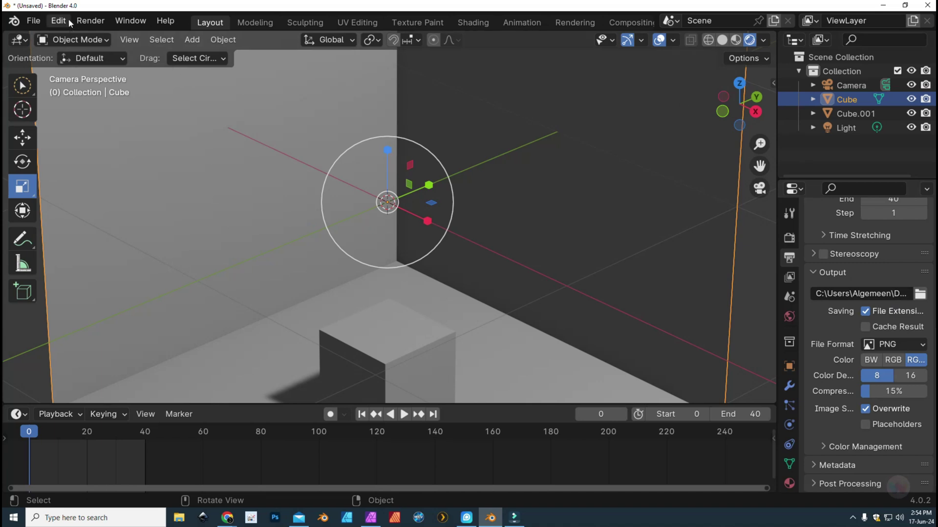
{"action": "left_click", "coordinate": [90, 22]}
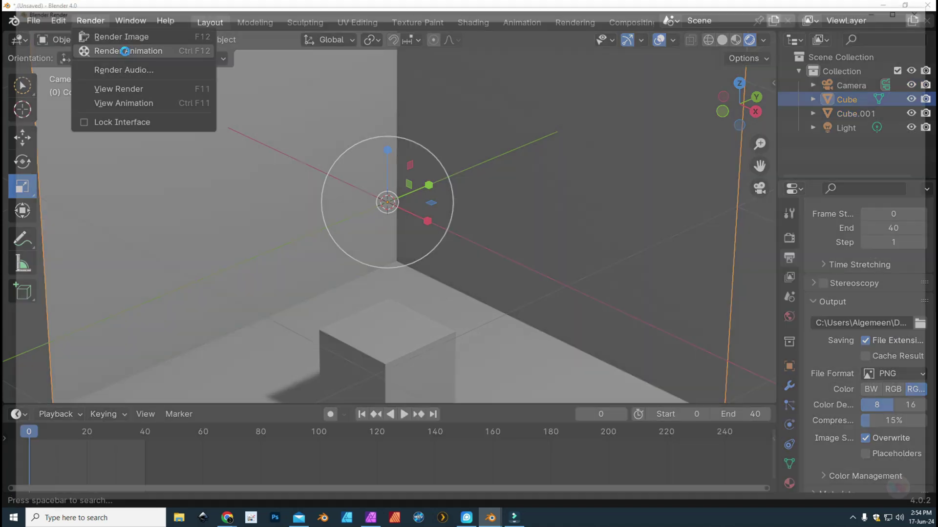
{"action": "left_click", "coordinate": [126, 52]}
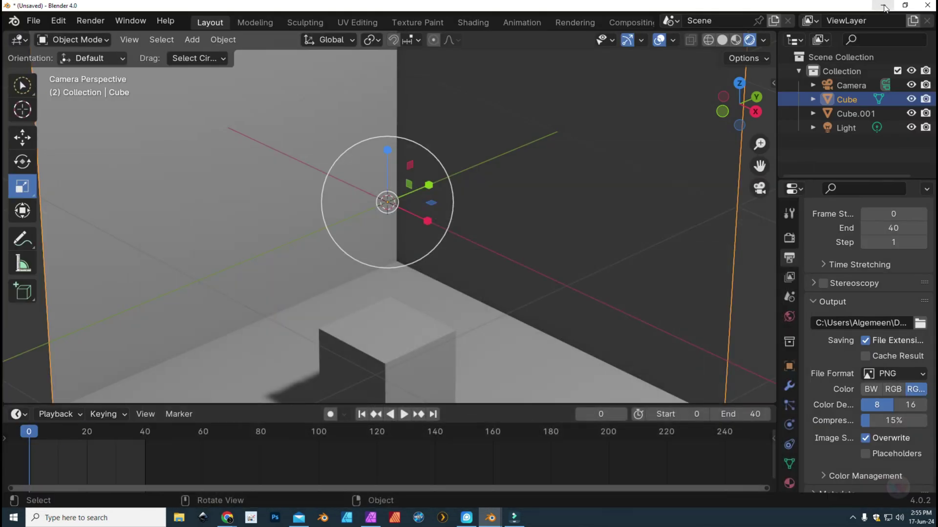
- Open the rendered frame 0015 from the desktop to inspect it, and return to Blender
{"action": "left_click", "coordinate": [884, 8]}
{"action": "left_click", "coordinate": [883, 6]}
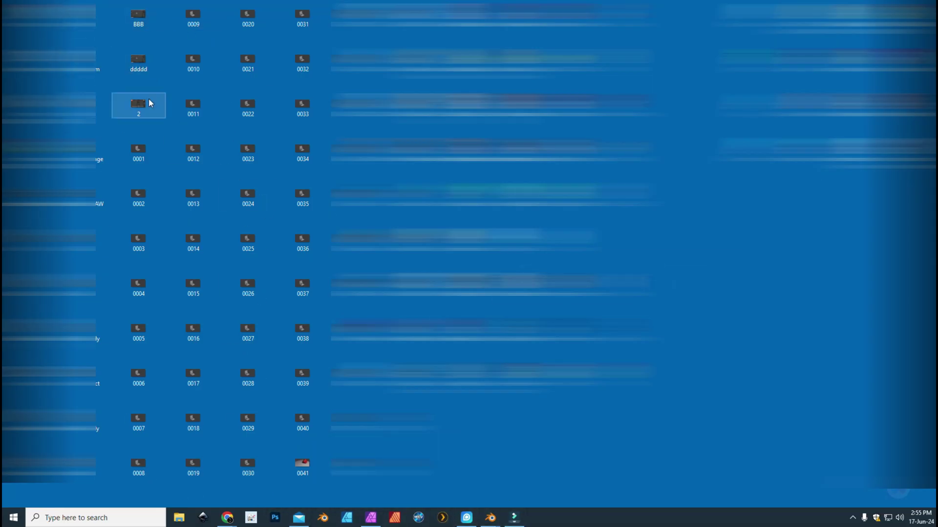
{"action": "double_click", "coordinate": [193, 284]}
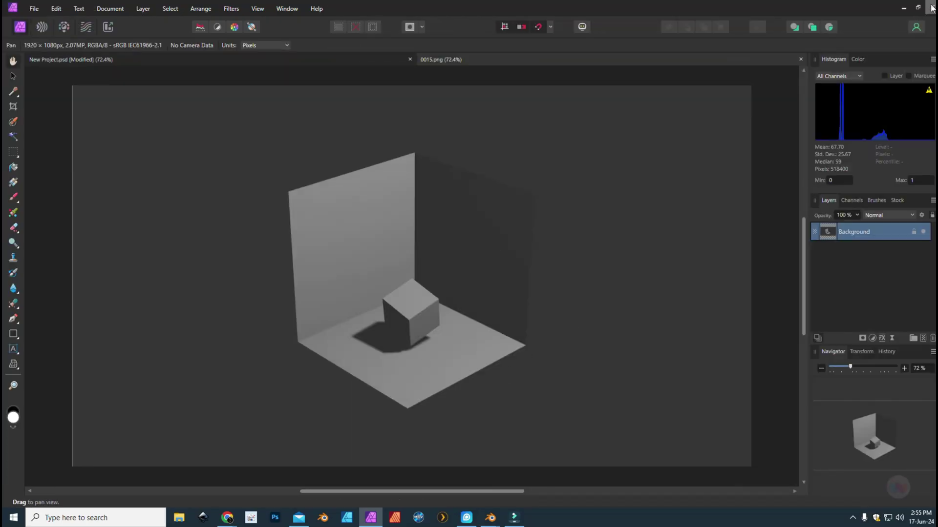
{"action": "left_click", "coordinate": [903, 8]}
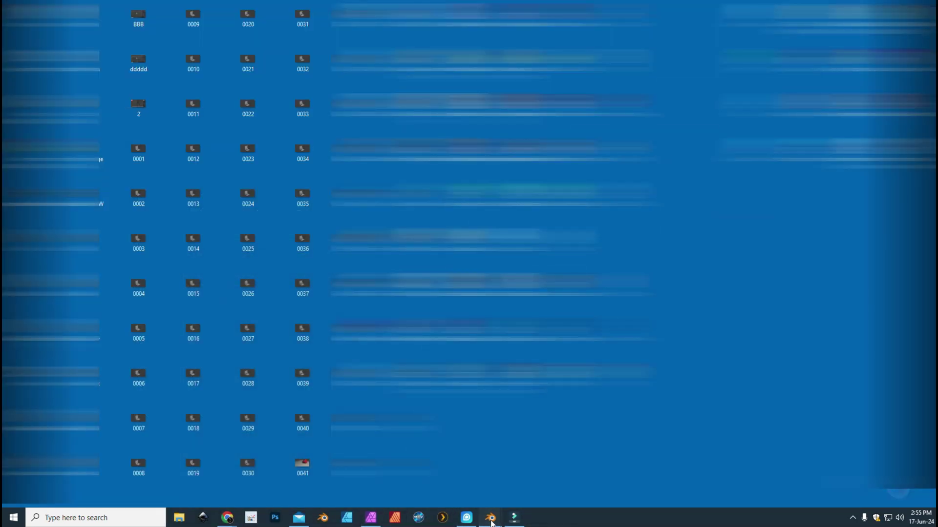
{"action": "mouse_move", "coordinate": [492, 523]}
{"action": "left_click", "coordinate": [434, 478]}
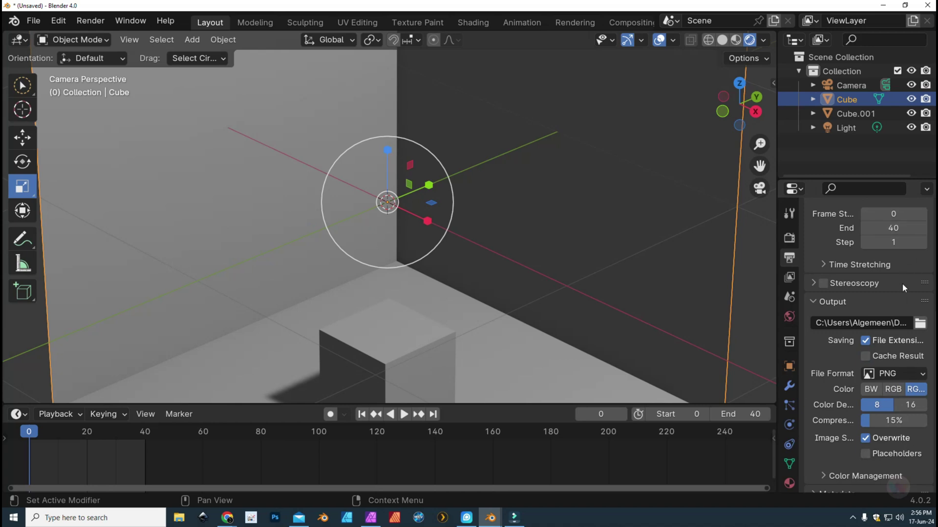
- Set the output file format to AVI Raw and render the animation as a video
{"action": "left_click", "coordinate": [922, 376]}
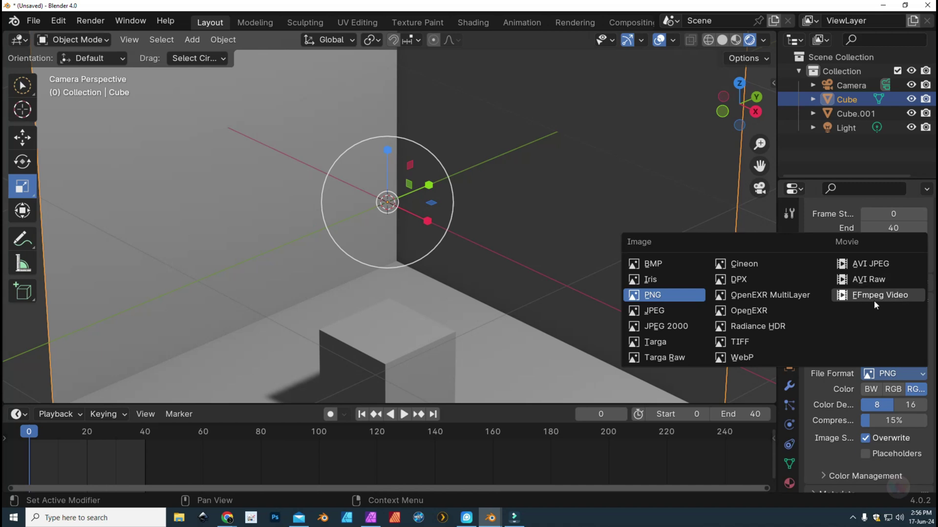
{"action": "left_click", "coordinate": [893, 280]}
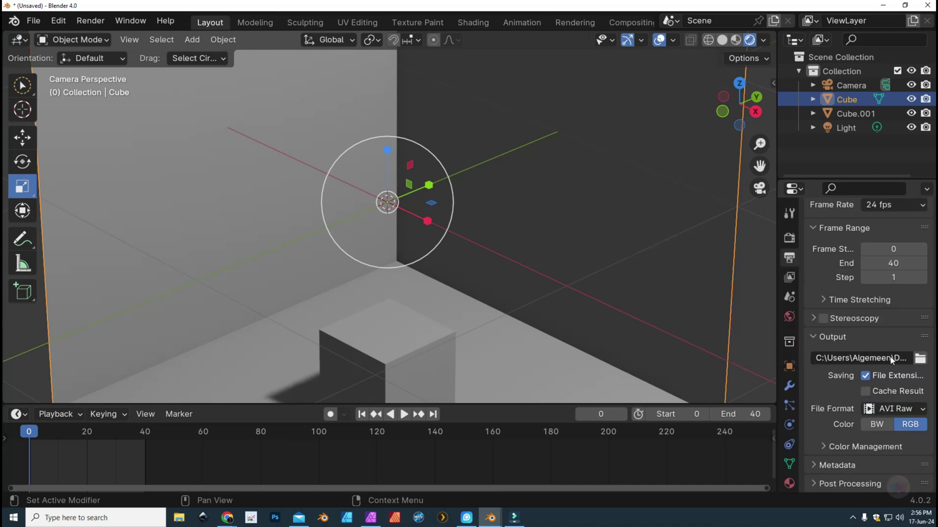
{"action": "left_click", "coordinate": [90, 21]}
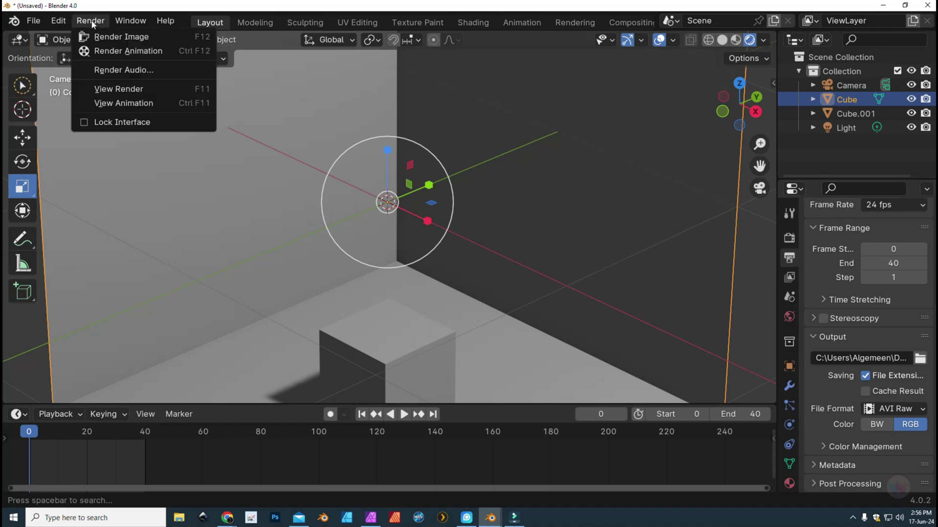
{"action": "left_click", "coordinate": [109, 52]}
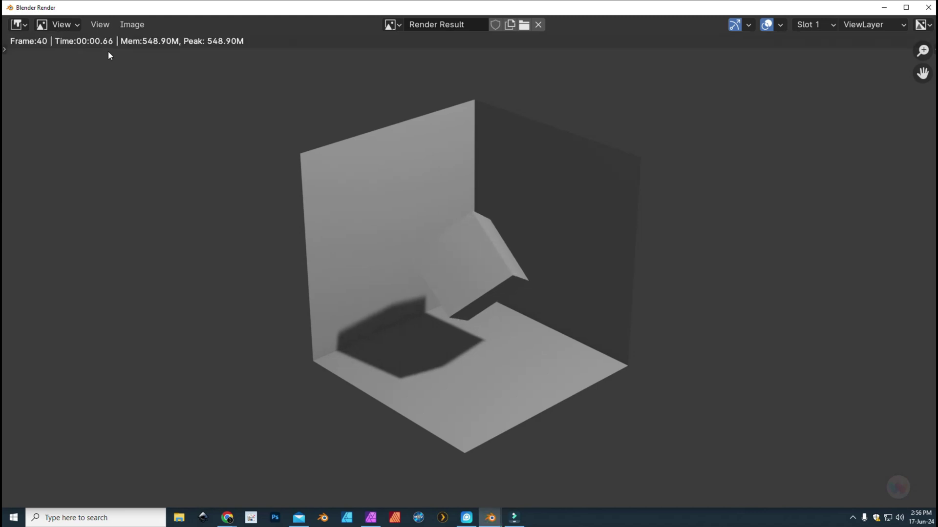
- Leave the render result and play the rendered video 0000-0040 from the desktop
{"action": "left_click", "coordinate": [77, 26]}
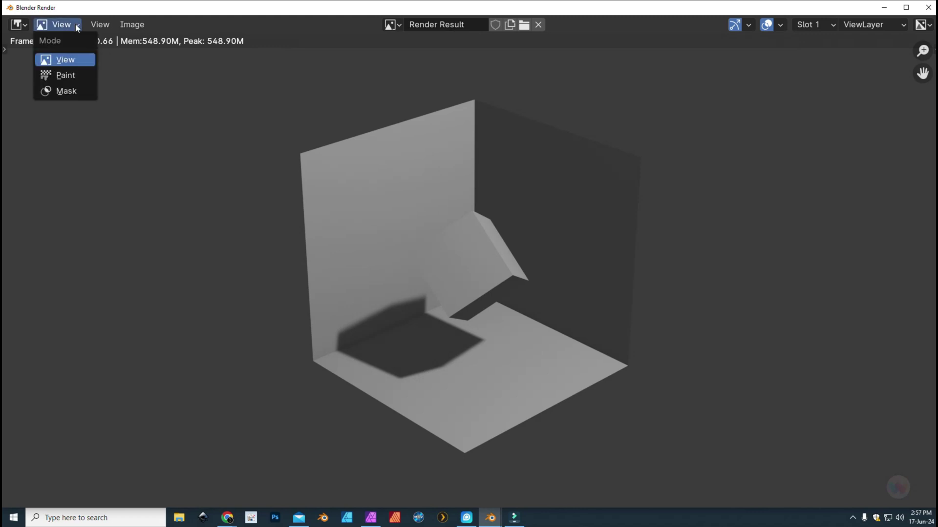
{"action": "left_click", "coordinate": [76, 26]}
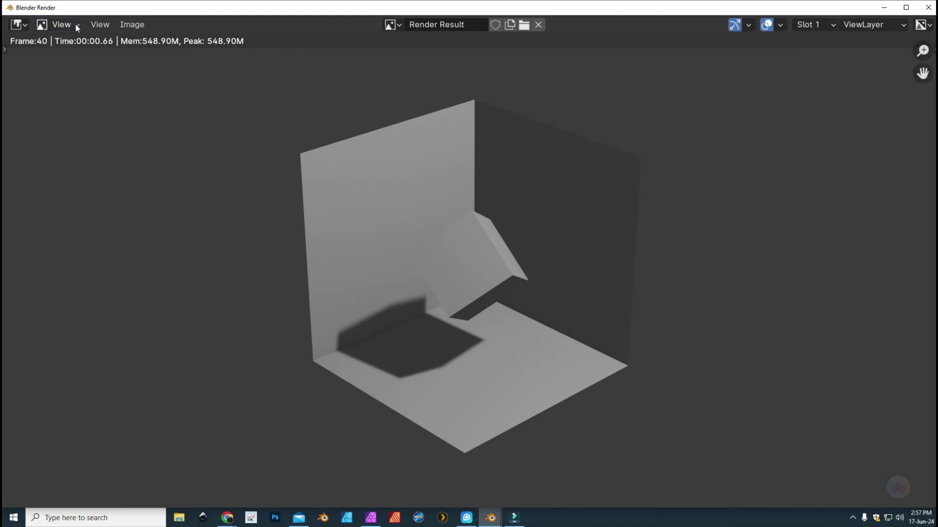
{"action": "left_click", "coordinate": [884, 8]}
{"action": "left_click", "coordinate": [884, 6]}
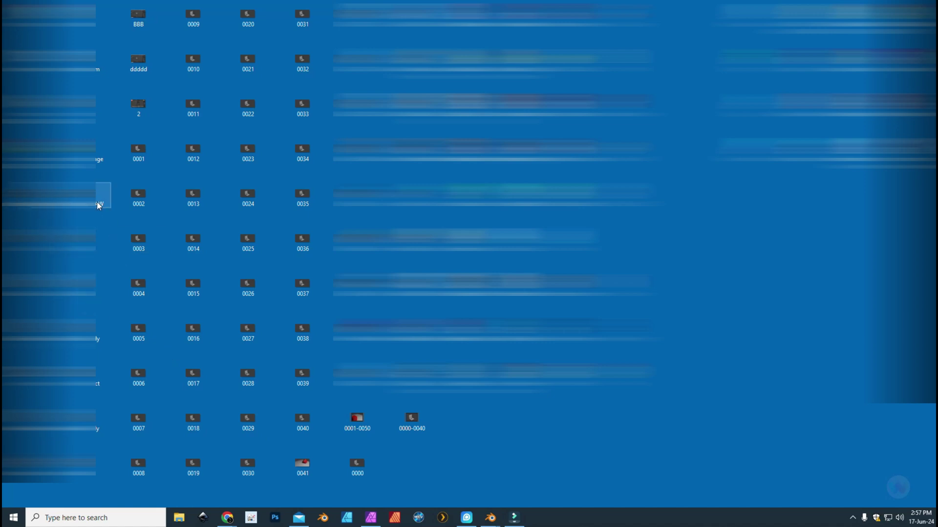
{"action": "double_click", "coordinate": [412, 420]}
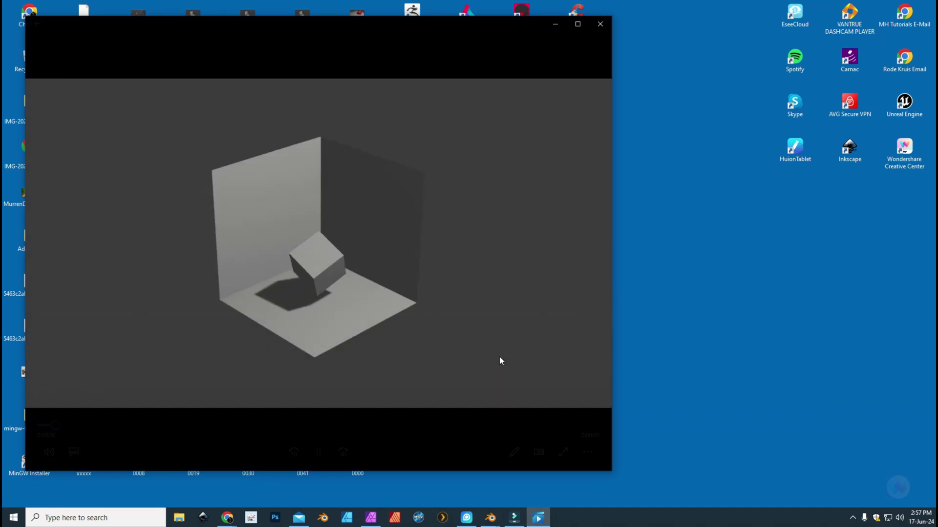